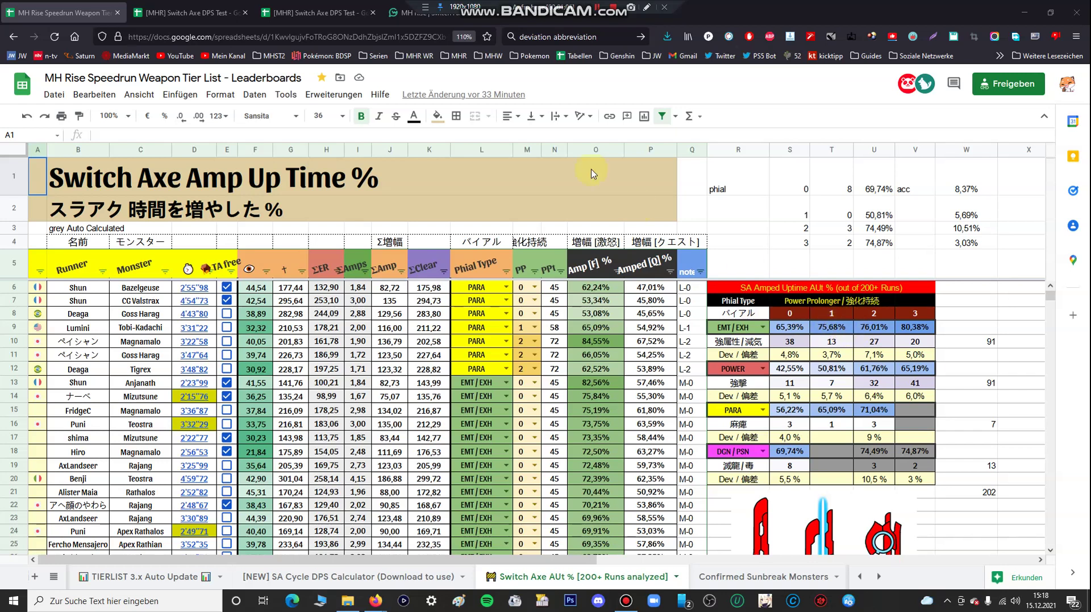
# Check the GameWith Switch Axe article against the Rise SA Skill Priority table, enlarging the spreadsheet page to 150%.
pyautogui.click(410, 13)
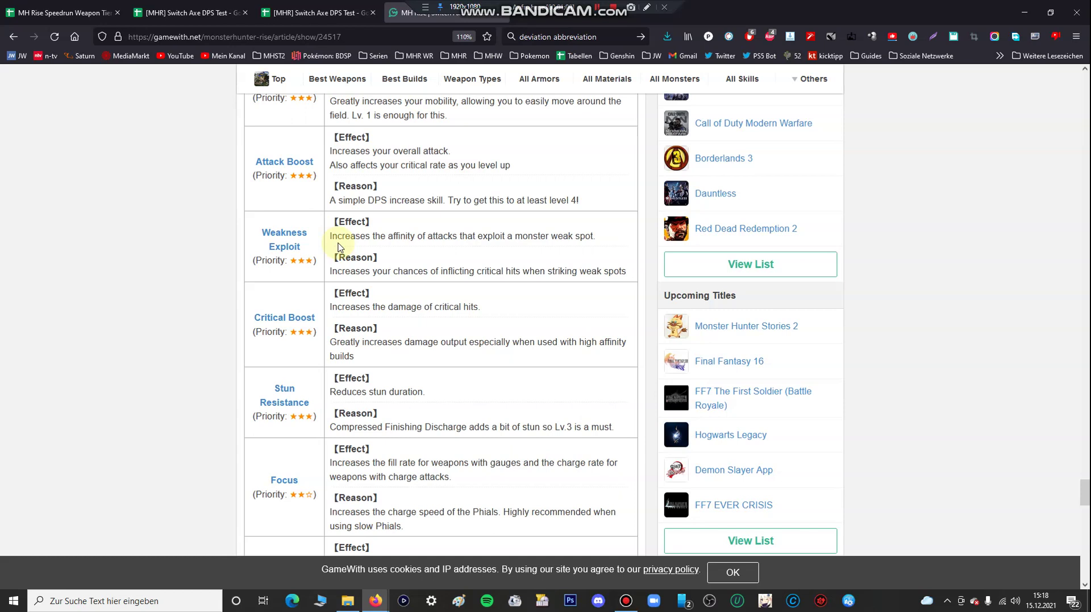
pyautogui.click(310, 13)
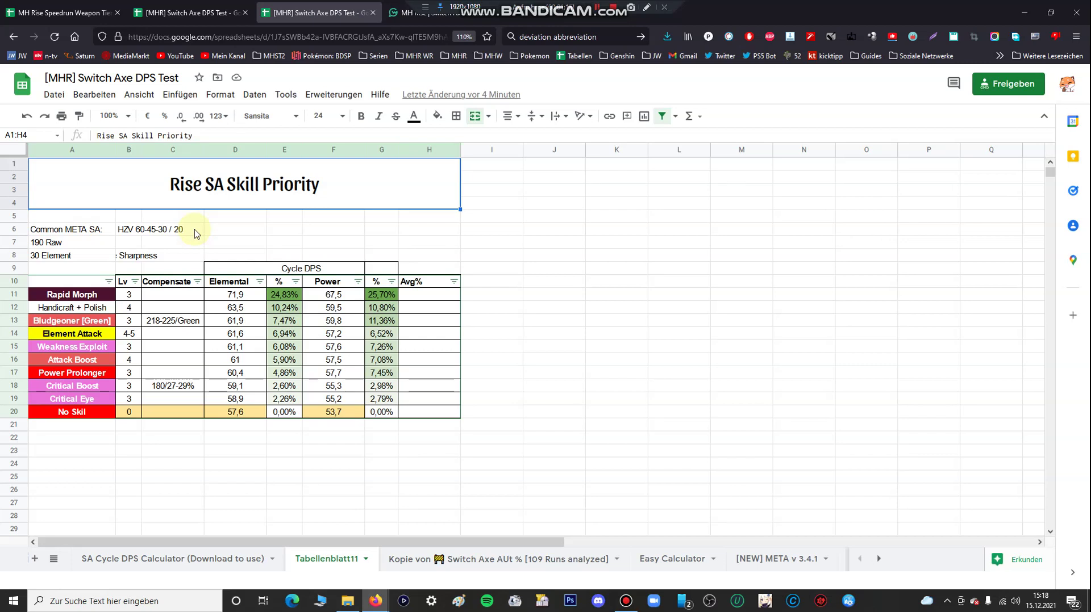
pyautogui.hotkey('ctrl', '+')
pyautogui.hotkey('ctrl', '+')
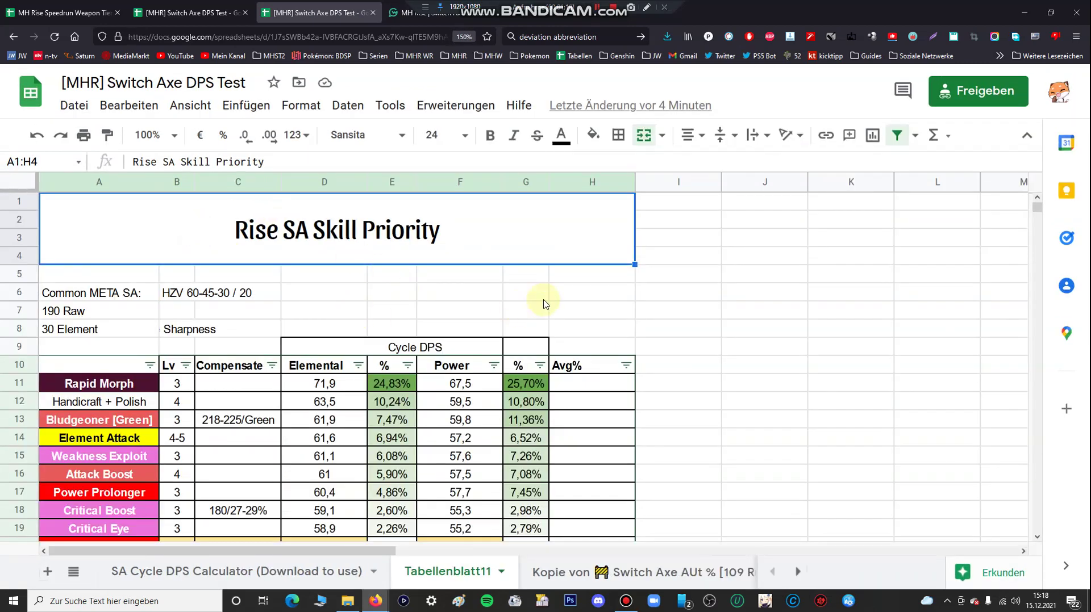
pyautogui.scroll(-1, 1036, 209)
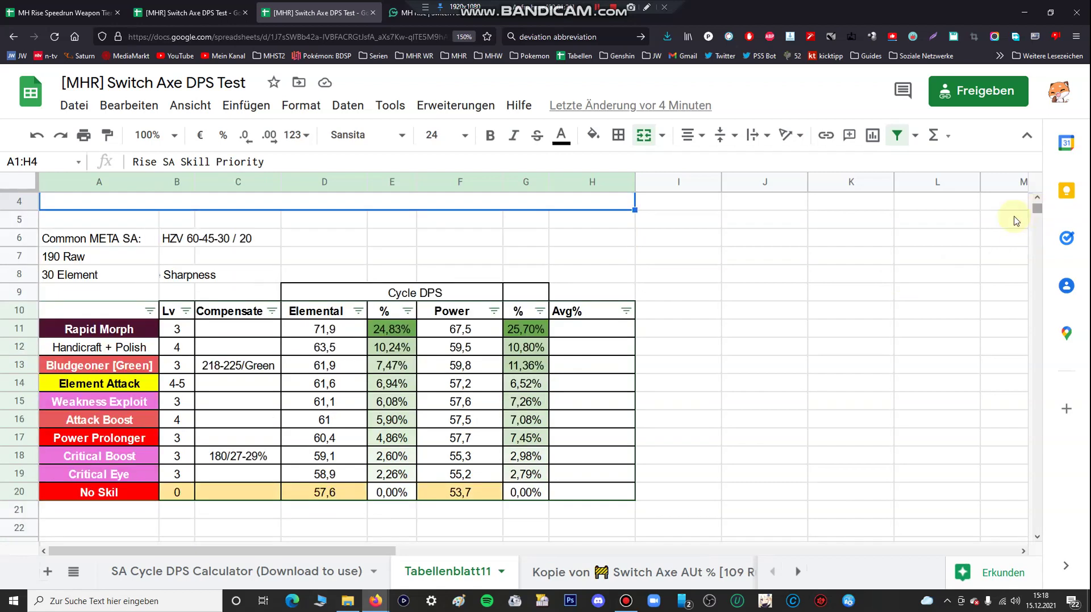
# Review GameWith's Power Prolonger recommendation and the SA Amped Uptime table by phial type in the speedrun tier list spreadsheet.
pyautogui.click(414, 11)
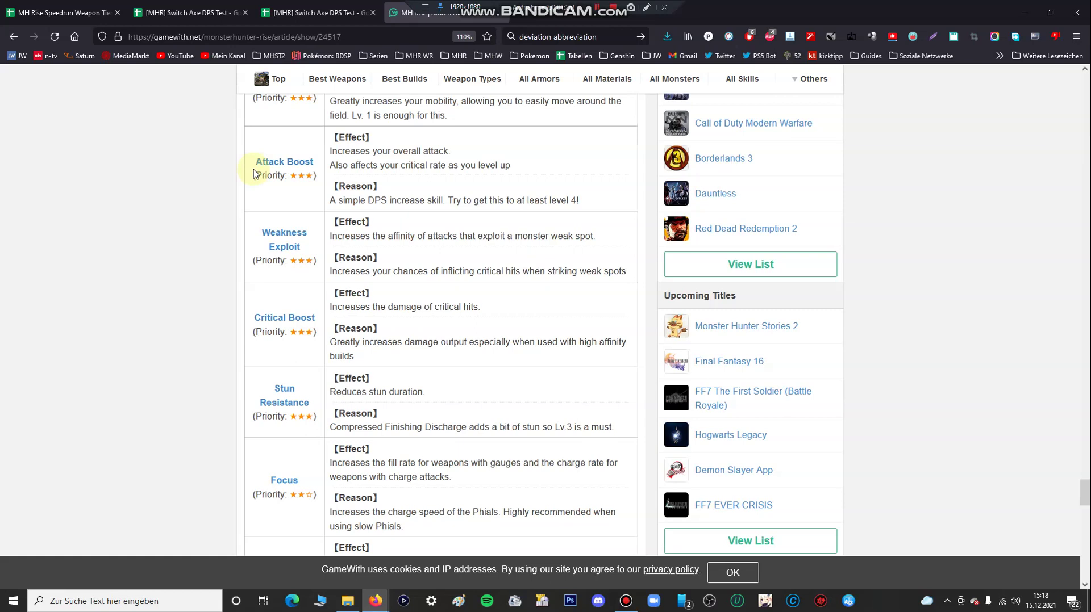
pyautogui.scroll(-3, 239, 256)
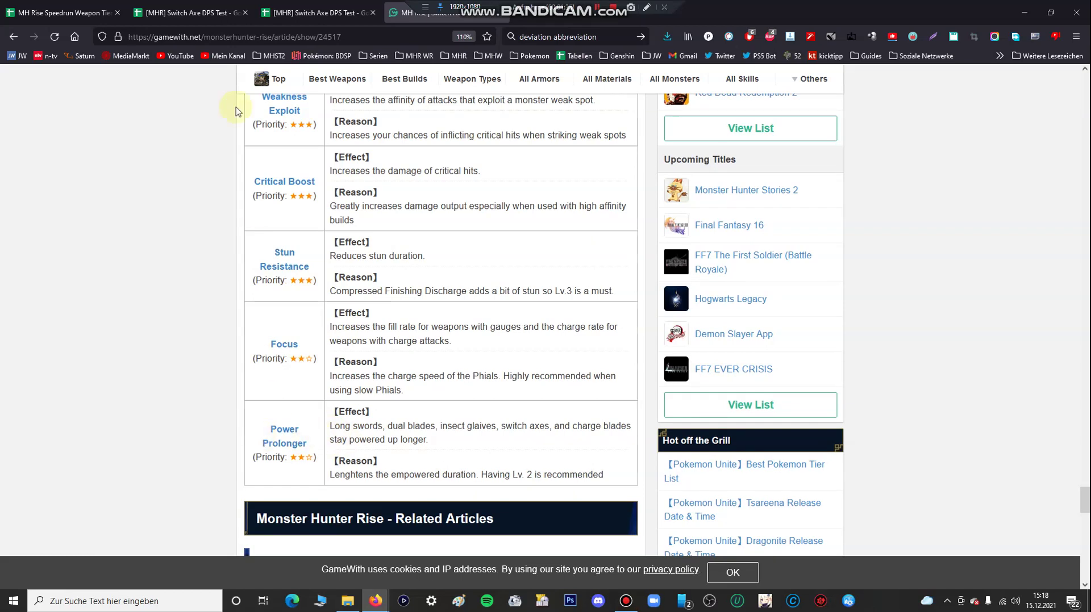
pyautogui.click(63, 12)
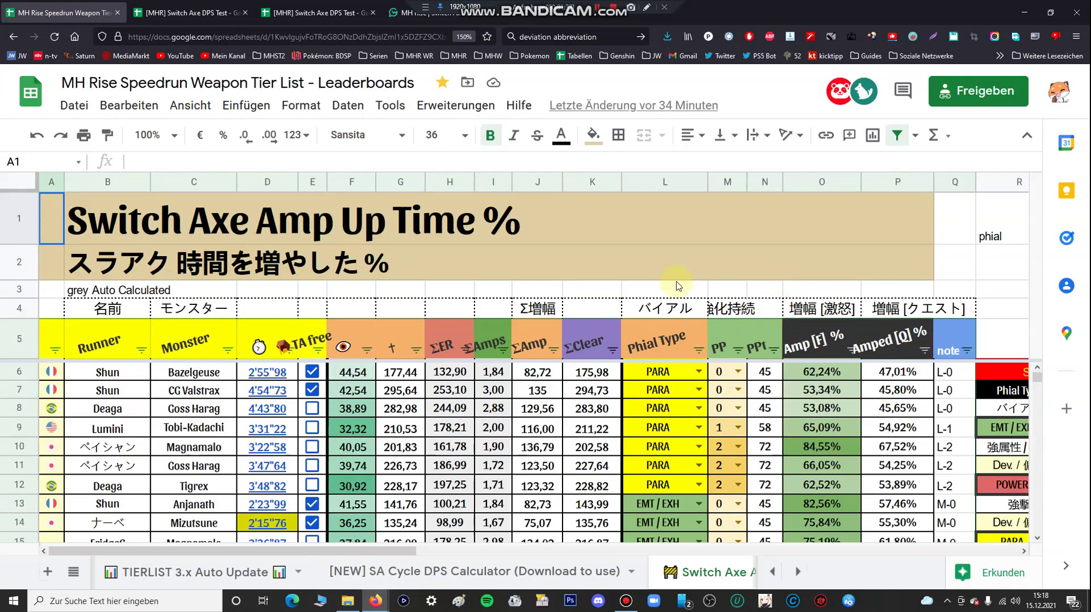
pyautogui.moveTo(405, 551); pyautogui.dragTo(642, 552)
pyautogui.scroll(-4, 588, 484)
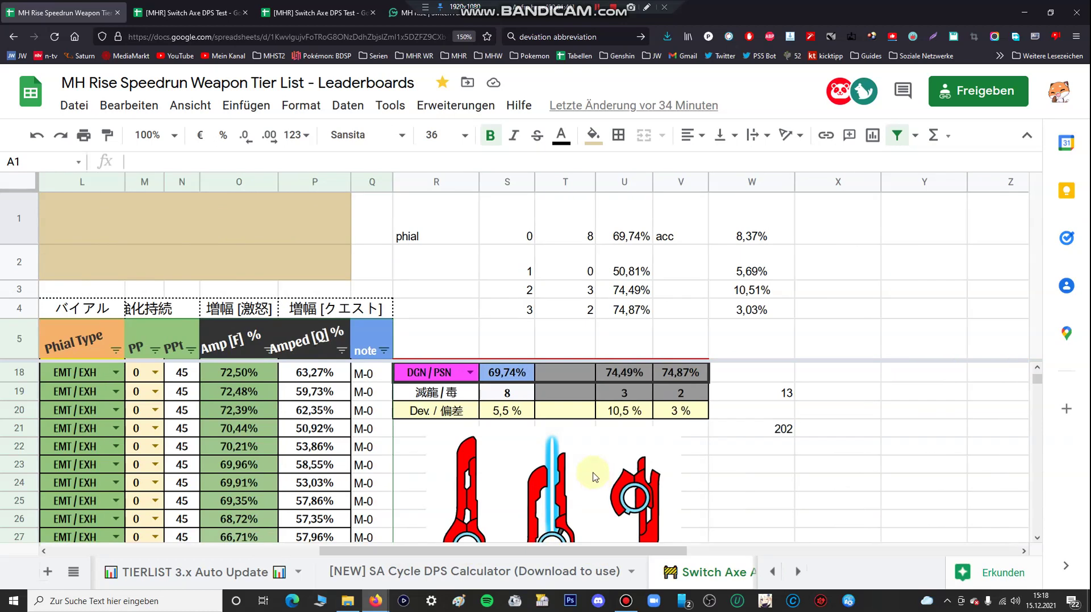
pyautogui.scroll(4, 568, 454)
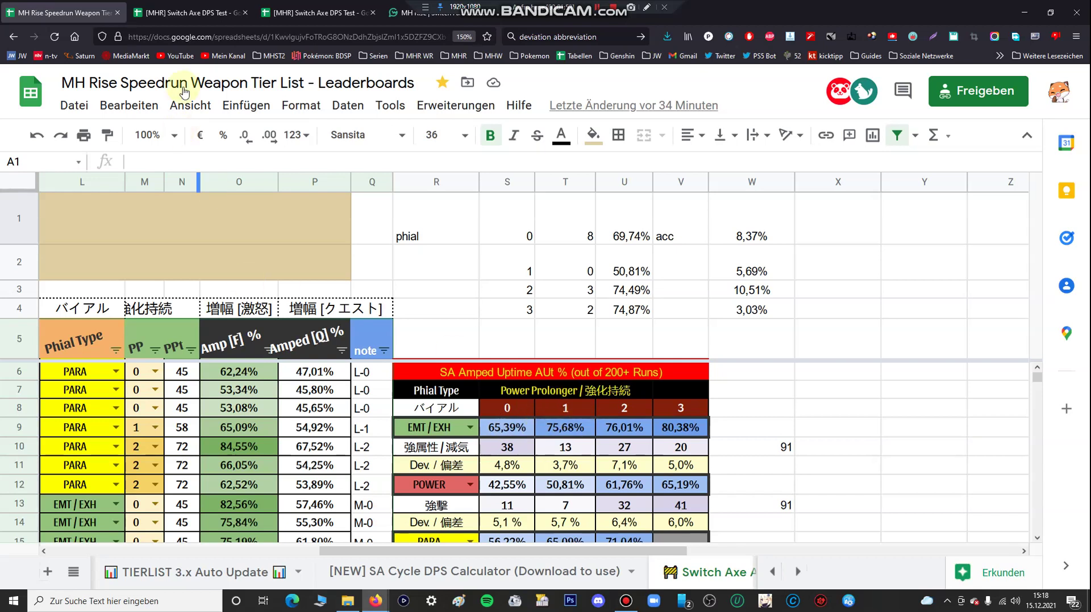
# Revisit the skill priority table and read GameWith's Switch Axe Update 3.0 Recommended Skills from Power Prolonger up to Rapid Morph.
pyautogui.click(188, 13)
pyautogui.click(313, 12)
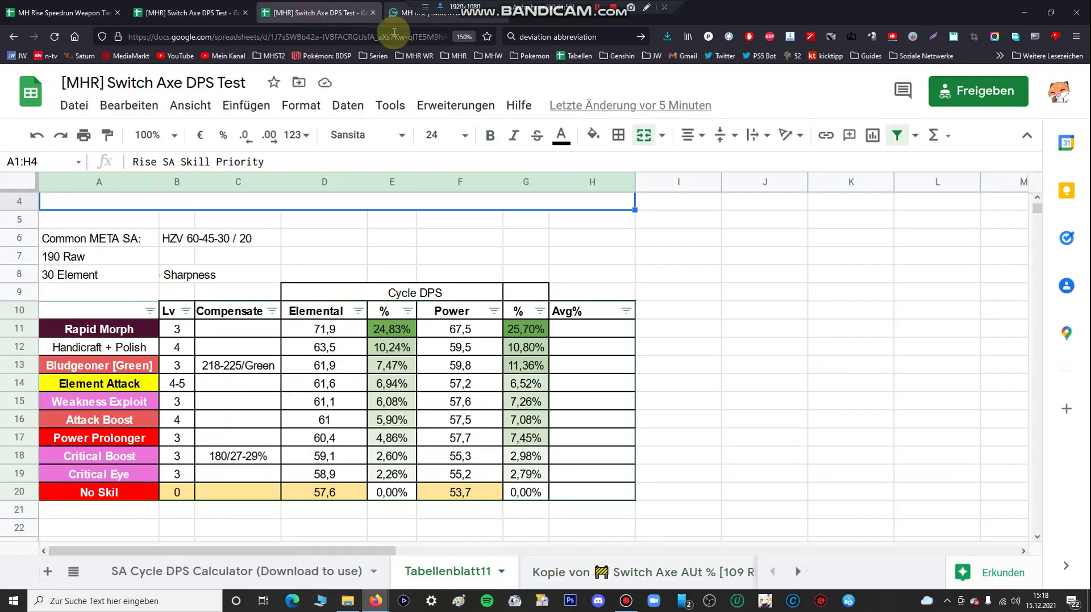
pyautogui.click(401, 22)
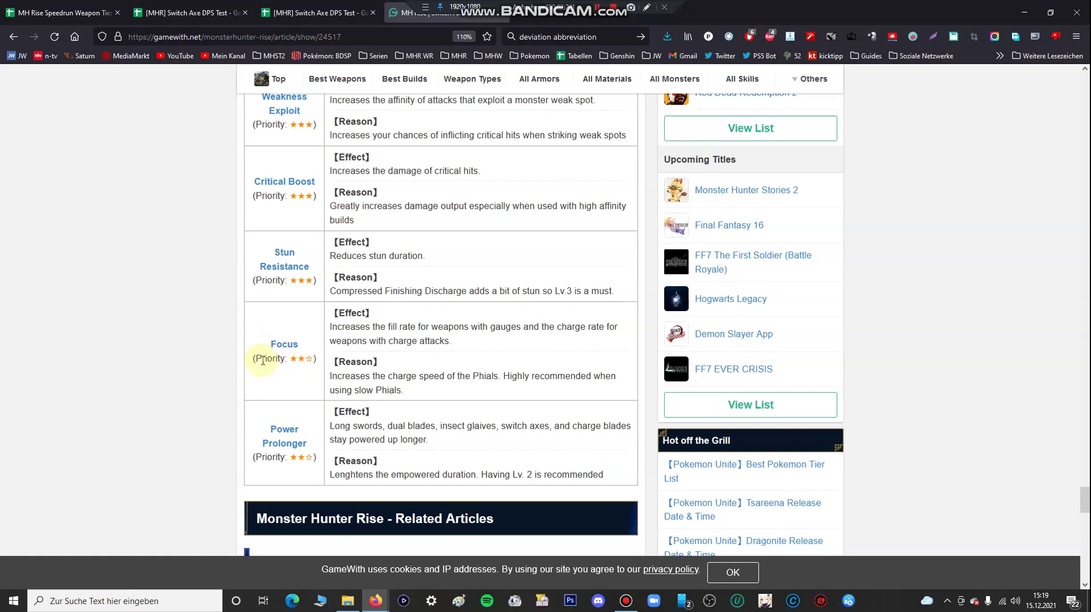
pyautogui.scroll(2, 197, 328)
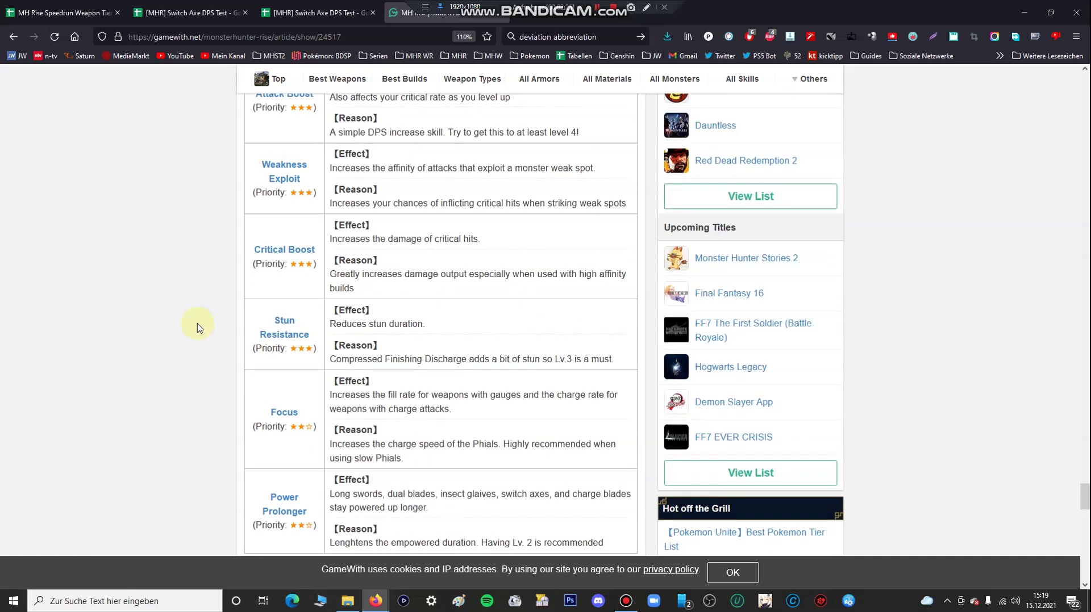
pyautogui.scroll(2, 214, 326)
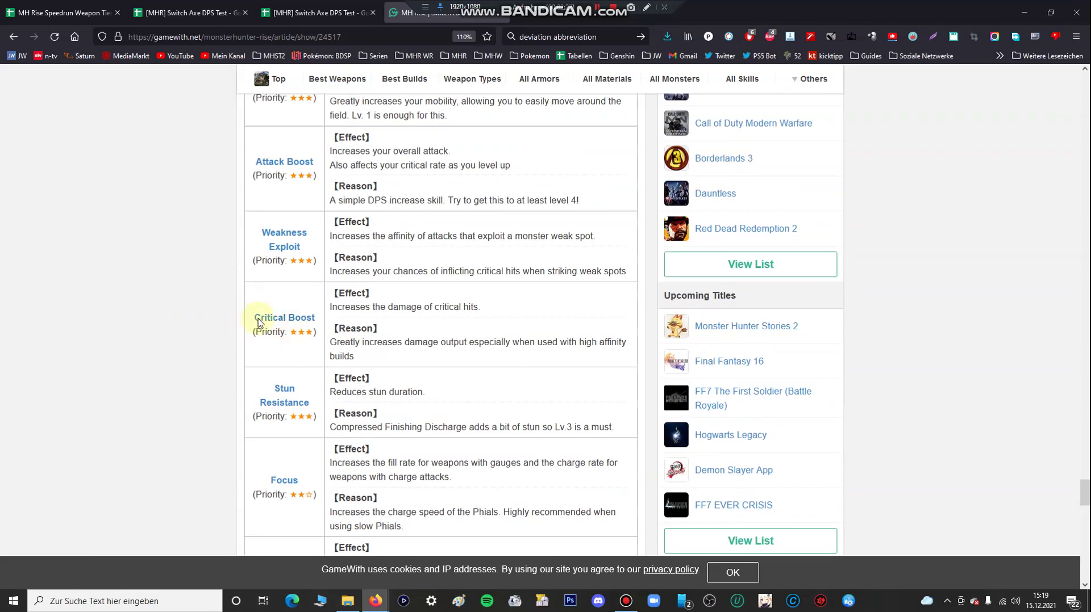
pyautogui.scroll(2, 298, 324)
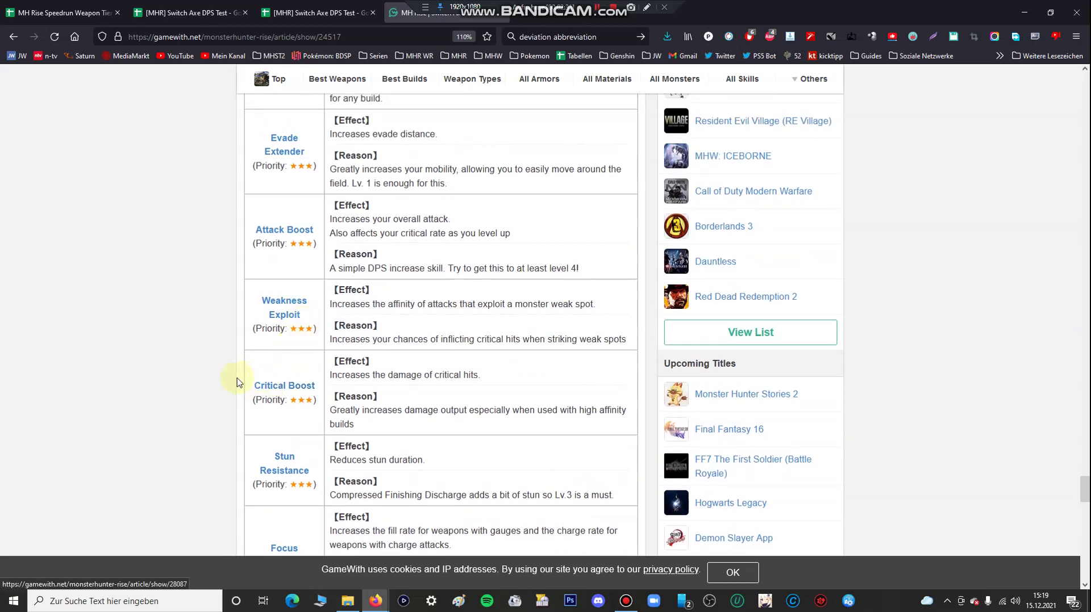
pyautogui.scroll(-2, 302, 325)
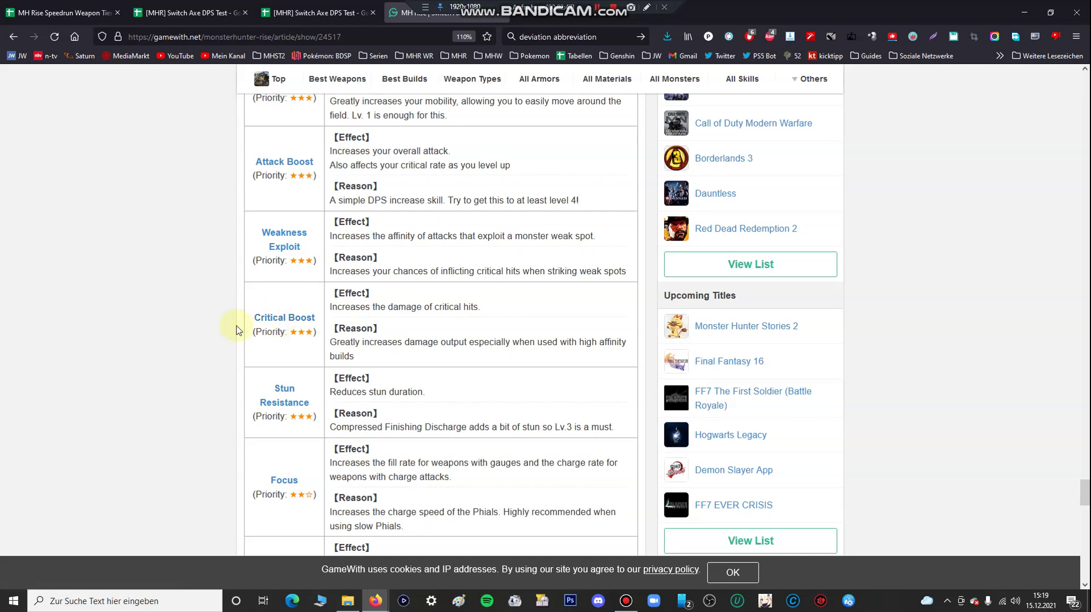
pyautogui.scroll(2, 237, 330)
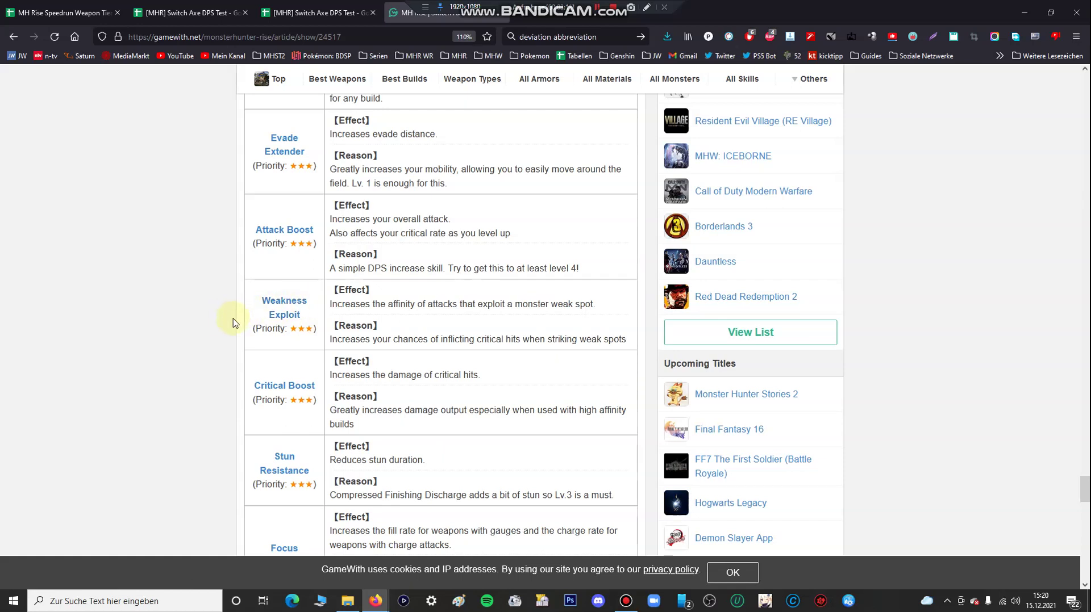
pyautogui.scroll(1, 232, 330)
pyautogui.scroll(1, 233, 352)
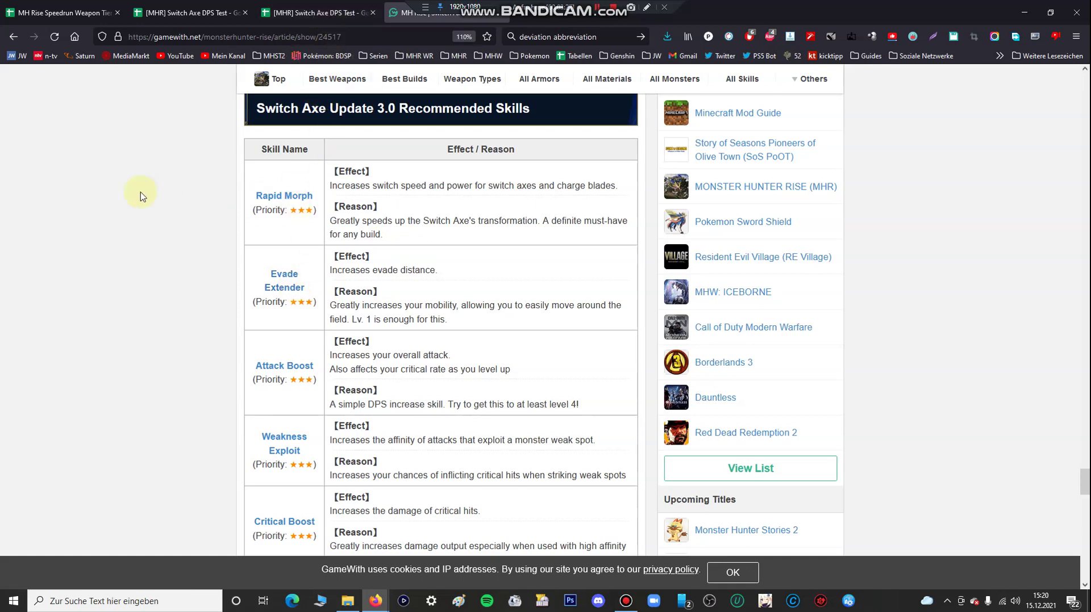
# Compare the Rise SA Skill Priority table with the Amp Up Time % sheets in the DPS Test and tier list spreadsheets.
pyautogui.click(323, 8)
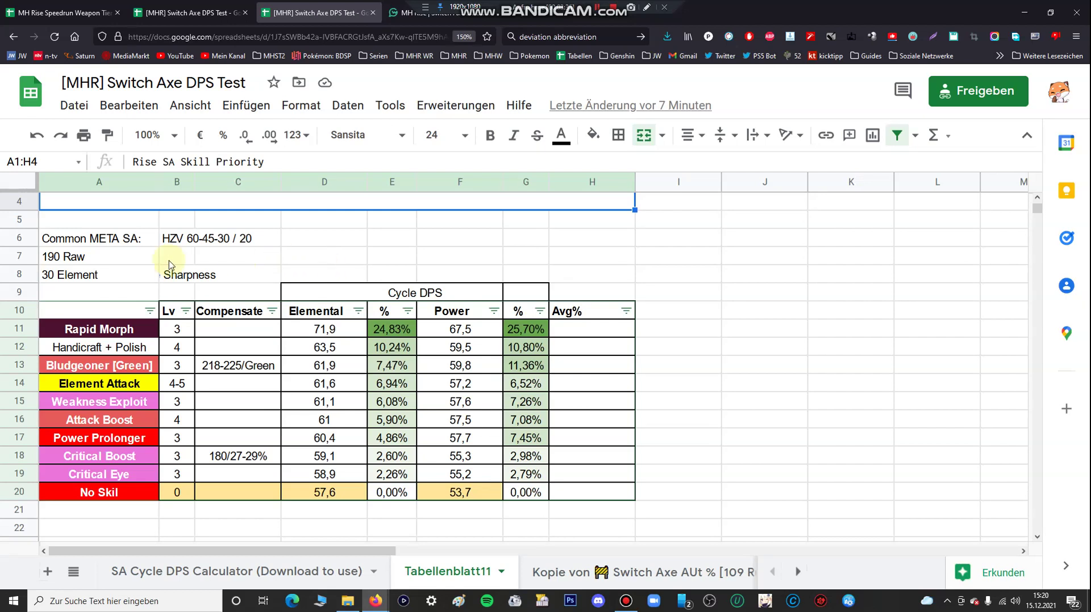
pyautogui.click(204, 12)
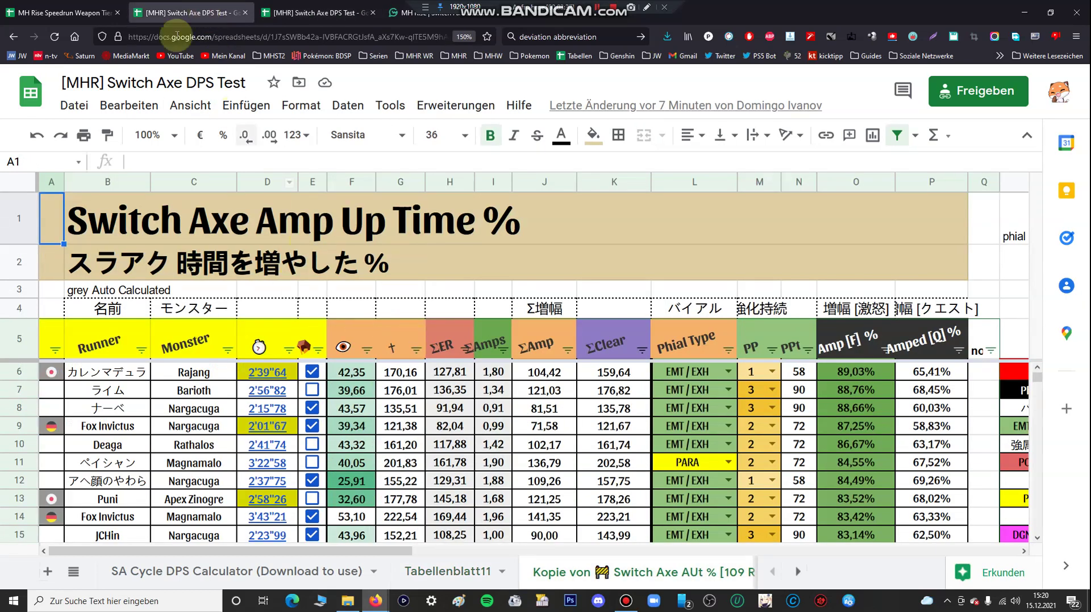
pyautogui.click(62, 12)
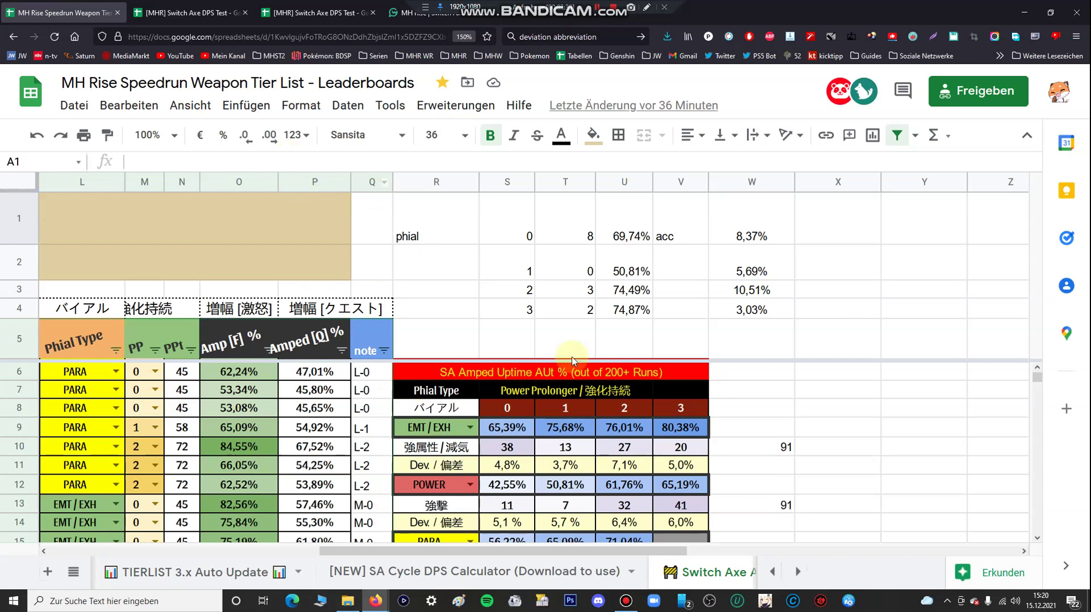
pyautogui.click(208, 6)
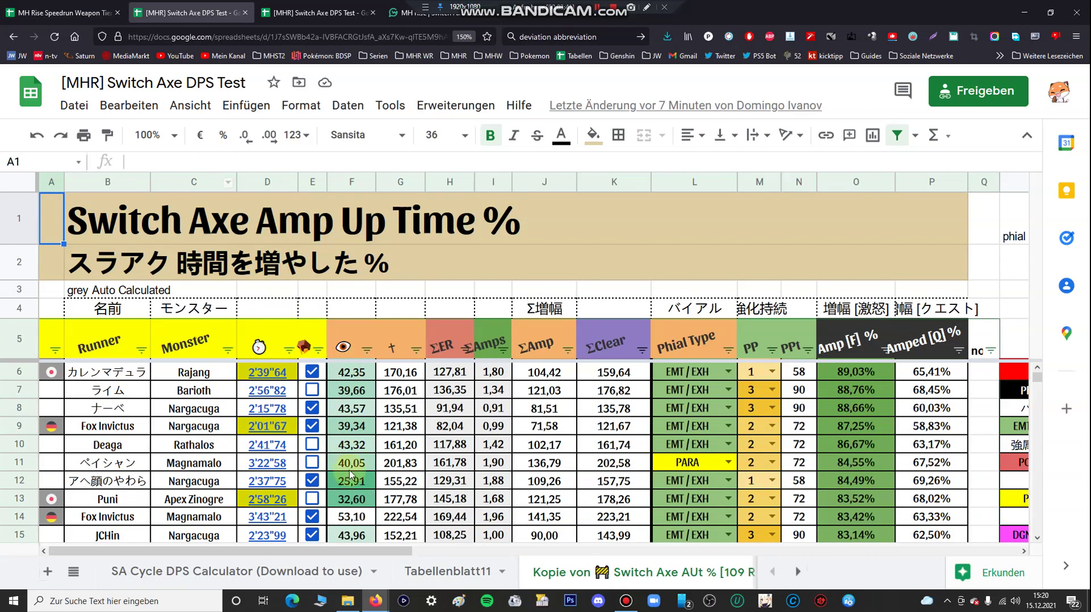
pyautogui.scroll(-2, 455, 454)
pyautogui.click(313, 12)
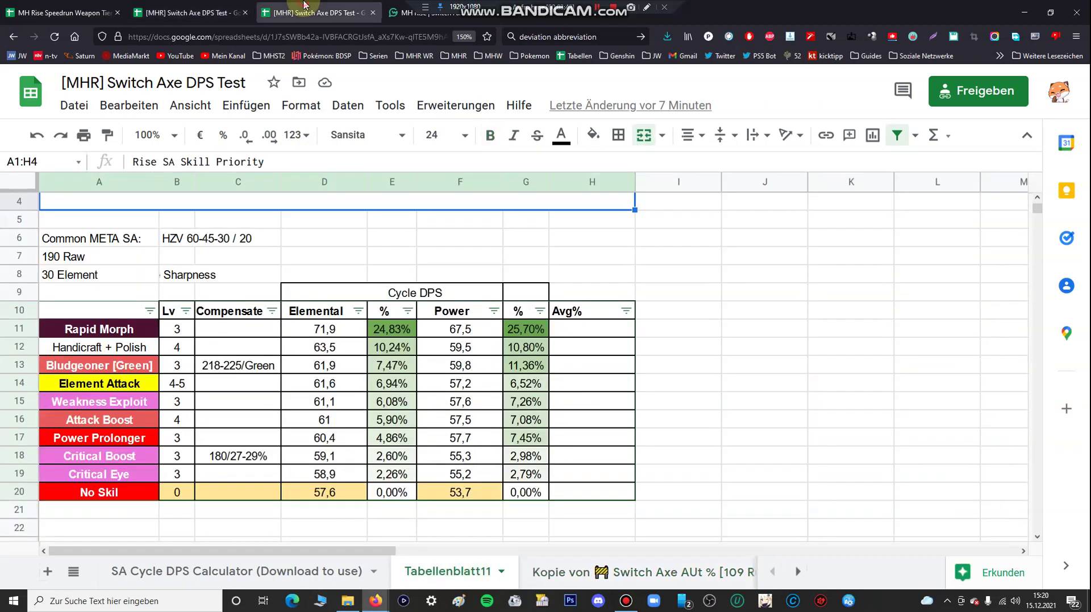
# Examine the SA Cycle DPS Calculator sheet in the Switch Axe DPS Test spreadsheet at the default browser zoom.
pyautogui.click(198, 12)
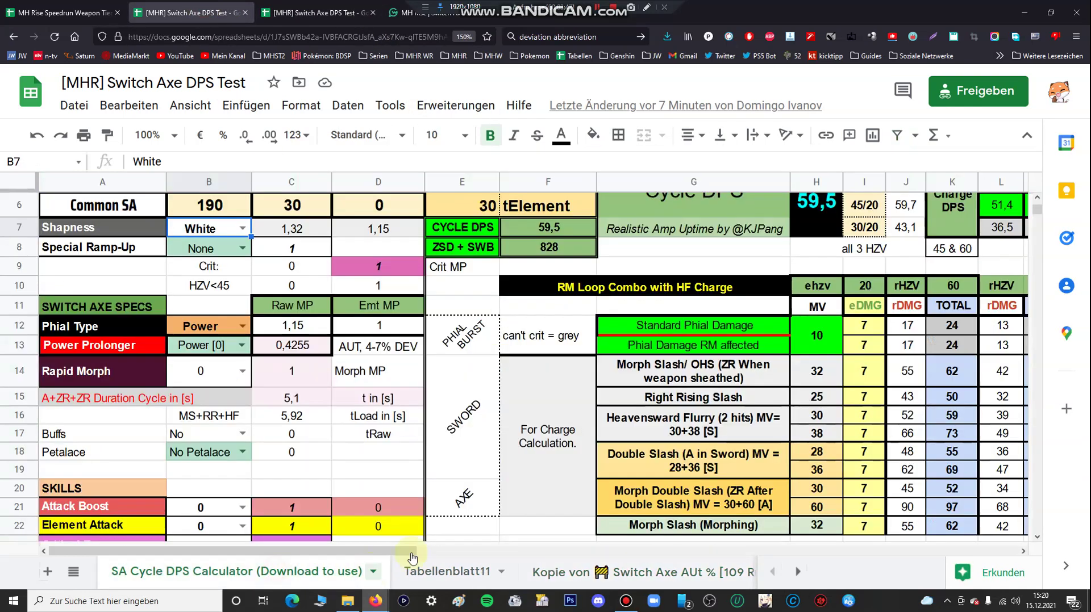
pyautogui.click(277, 571)
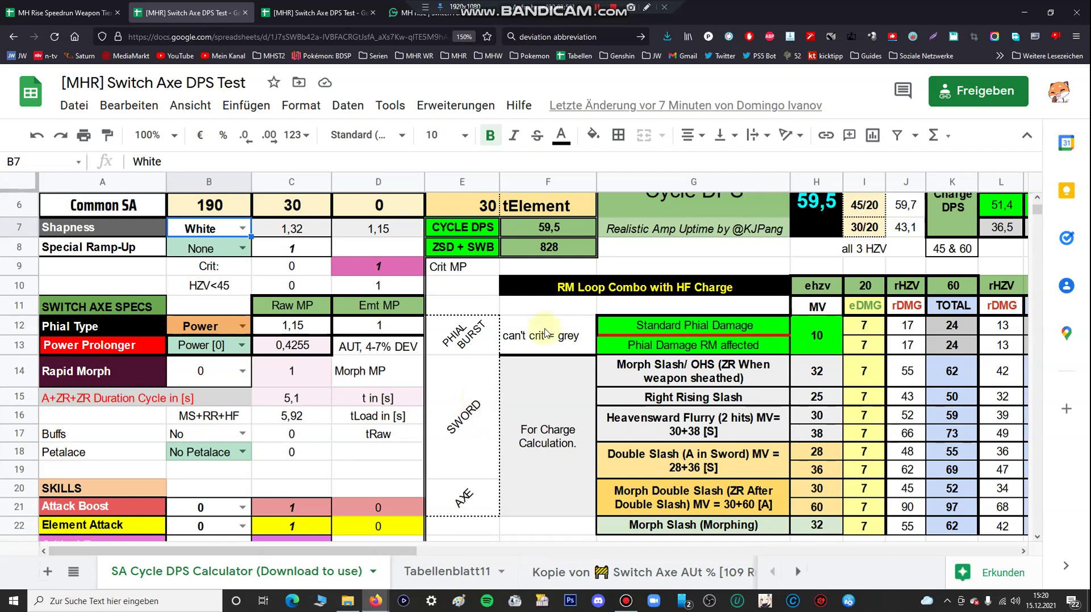
pyautogui.click(464, 36)
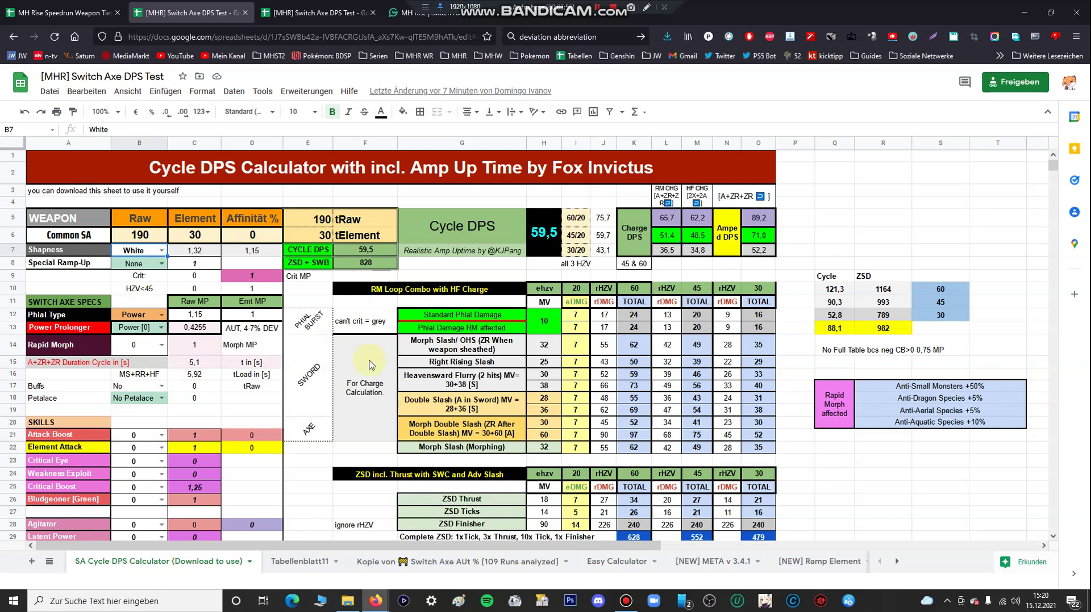
pyautogui.scroll(-2, 372, 330)
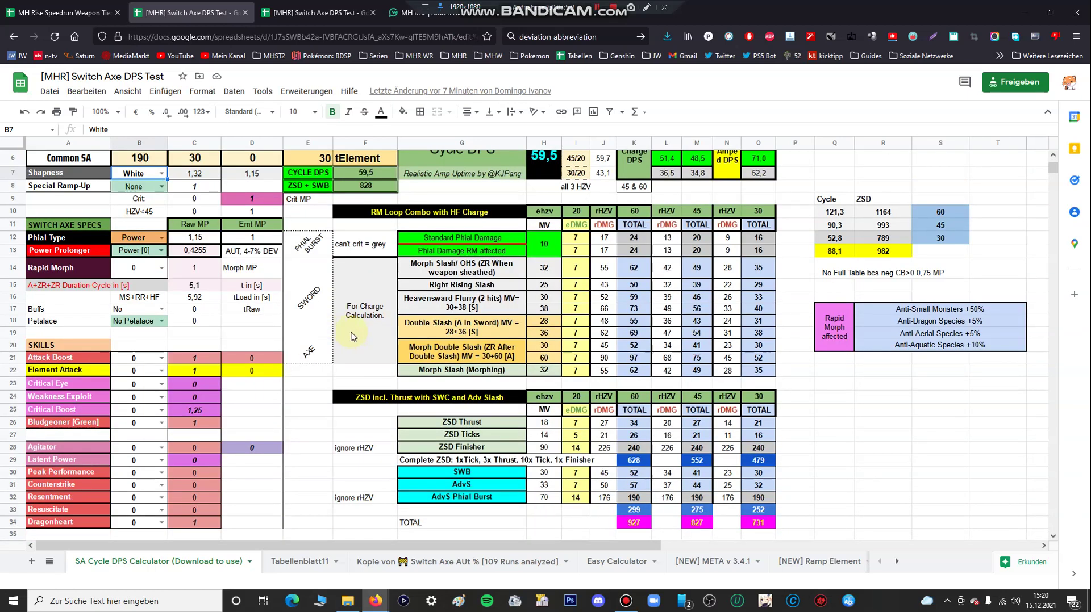
pyautogui.scroll(2, 321, 323)
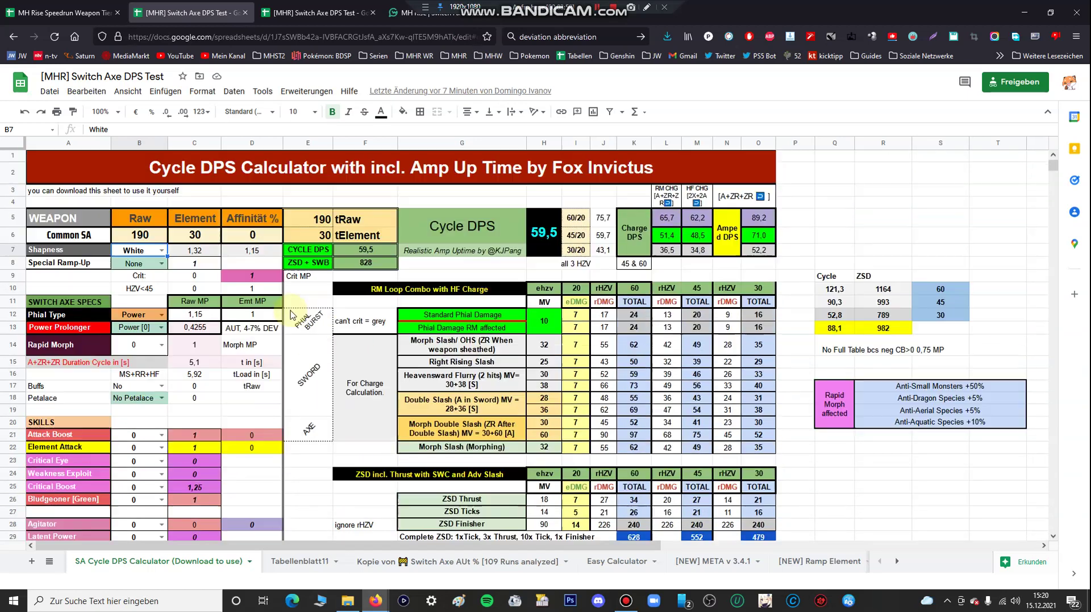
# Inspect the skill priority table on Tabellenblatt11 with the screen magnifier at 200%, and close the magnifier when done.
pyautogui.click(284, 13)
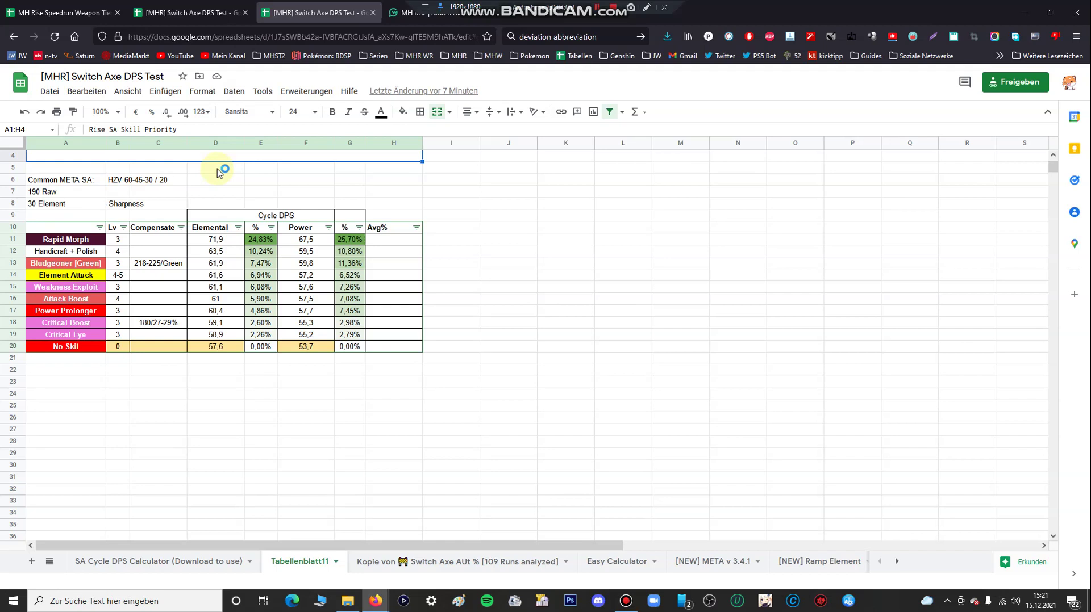
pyautogui.press('super+plus')
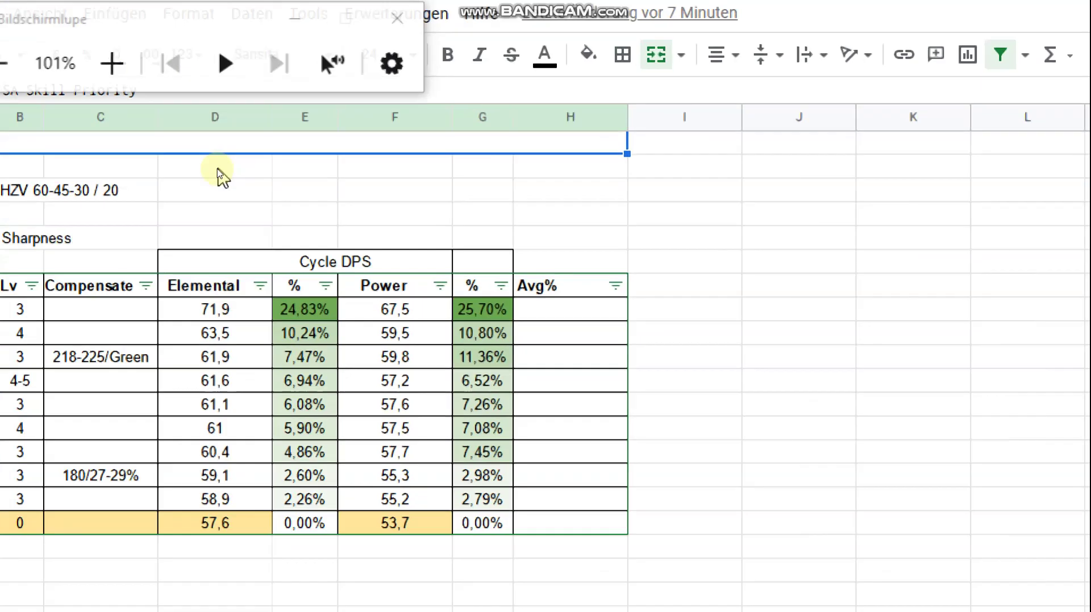
pyautogui.press('super+minus')
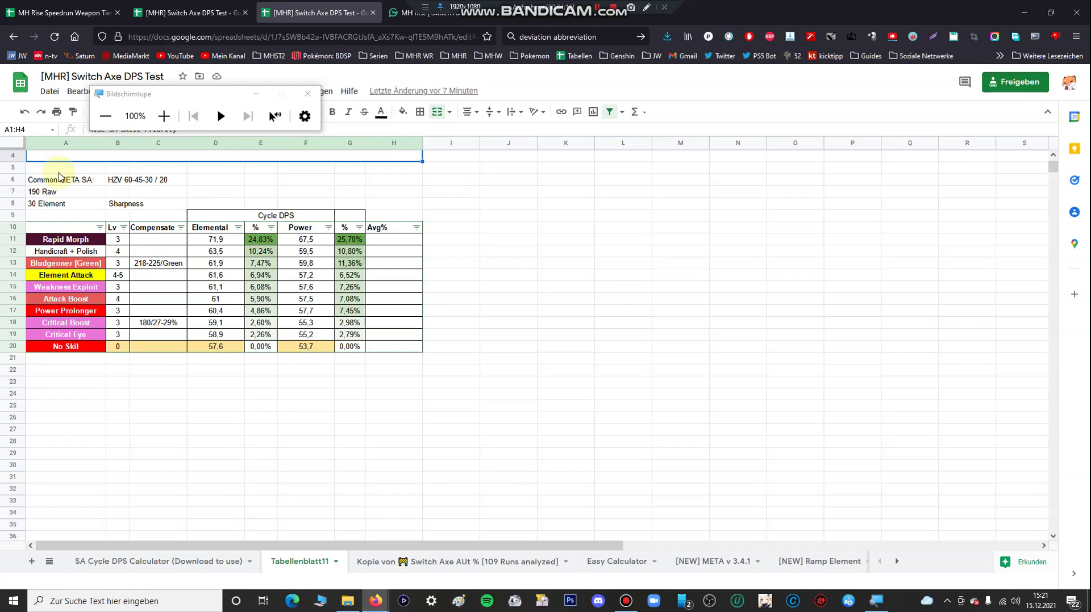
pyautogui.press('super+plus')
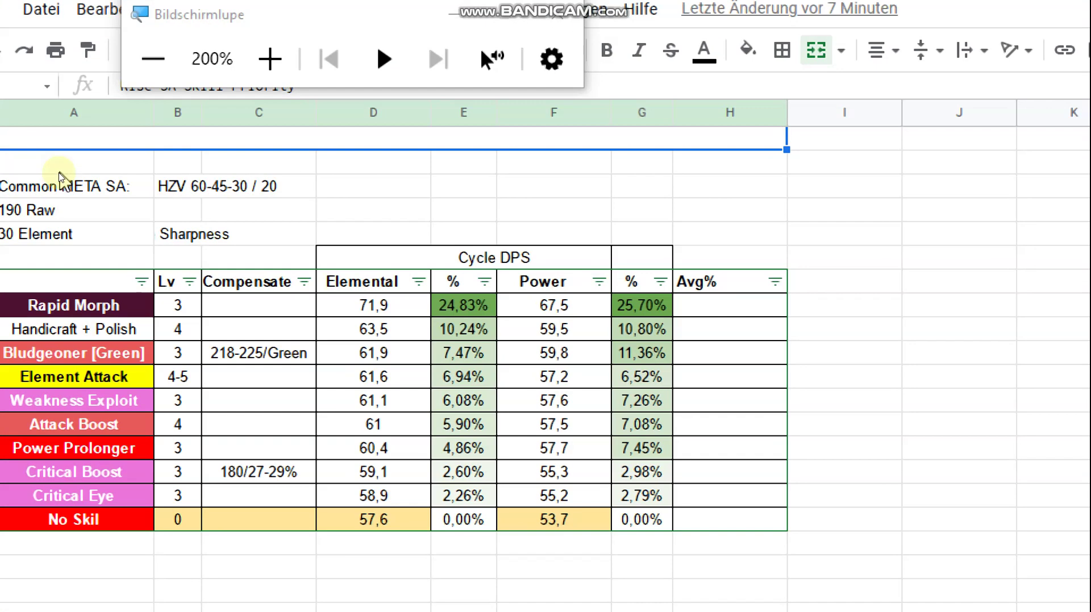
pyautogui.moveTo(463, 162); pyautogui.dragTo(551, 186)
pyautogui.click(473, 209)
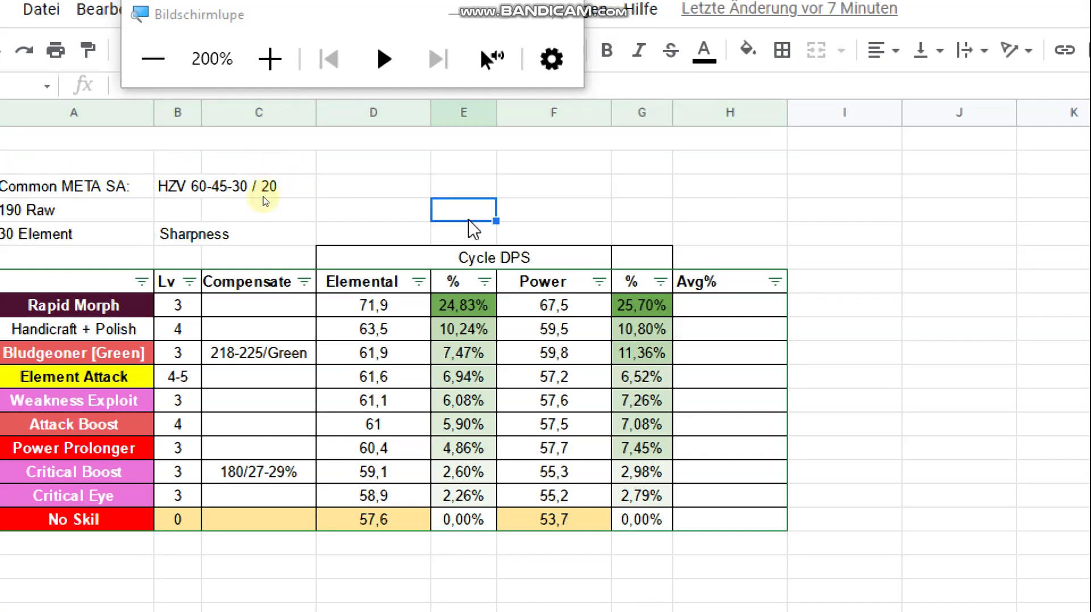
pyautogui.click(153, 58)
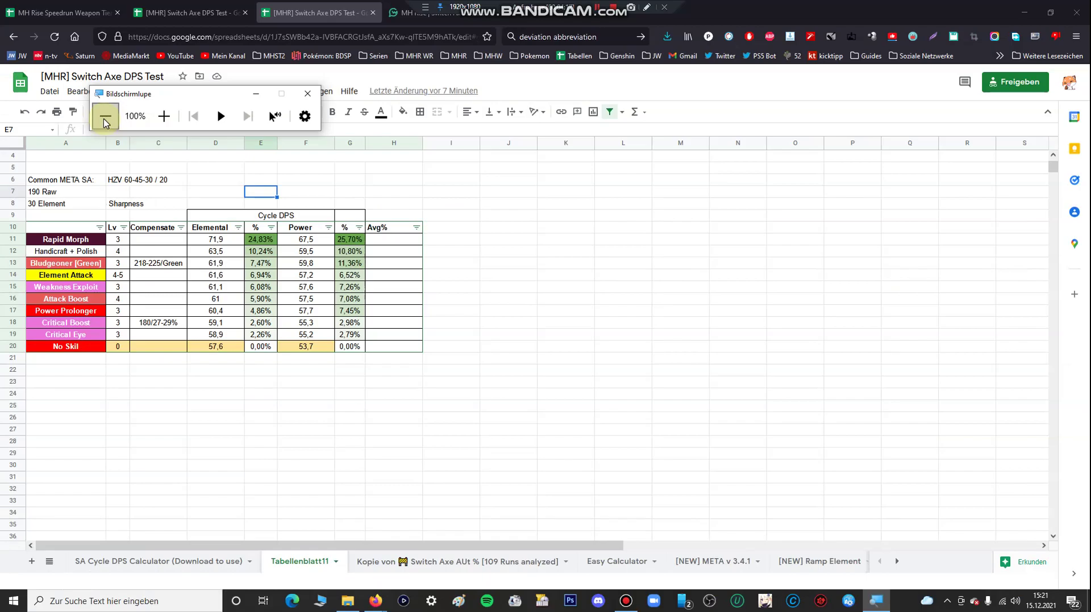
pyautogui.click(307, 93)
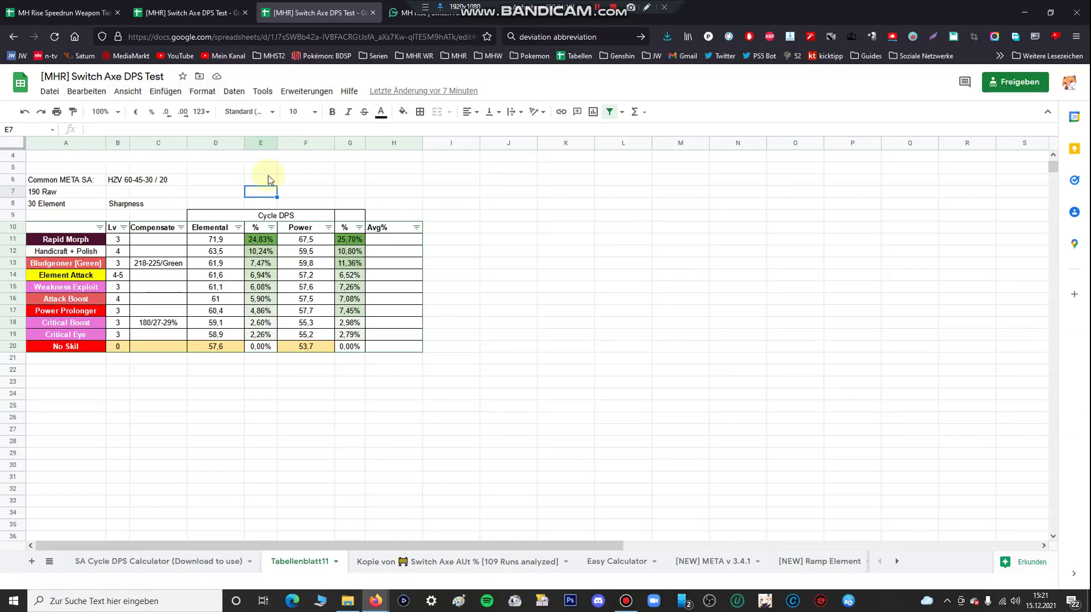
# Enlarge the page to 150% and examine the common META SA conditions, the Rapid Morph row and the Elemental and Power columns.
pyautogui.press('super+plus')
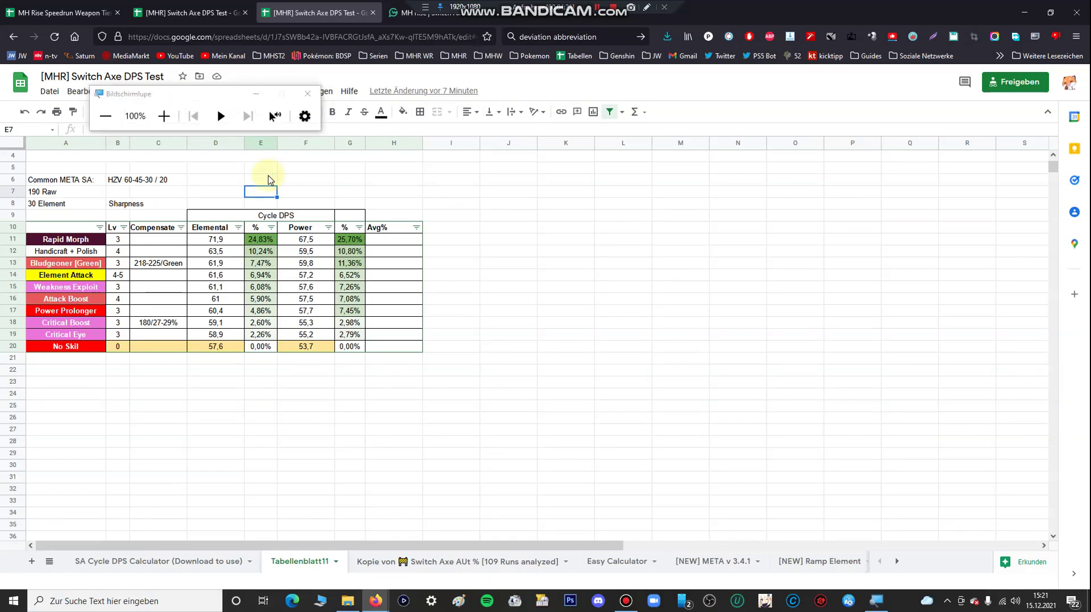
pyautogui.hotkey('ctrl', '+')
pyautogui.hotkey('ctrl', '+')
pyautogui.hotkey('ctrl', '+')
pyautogui.hotkey('ctrl', '+')
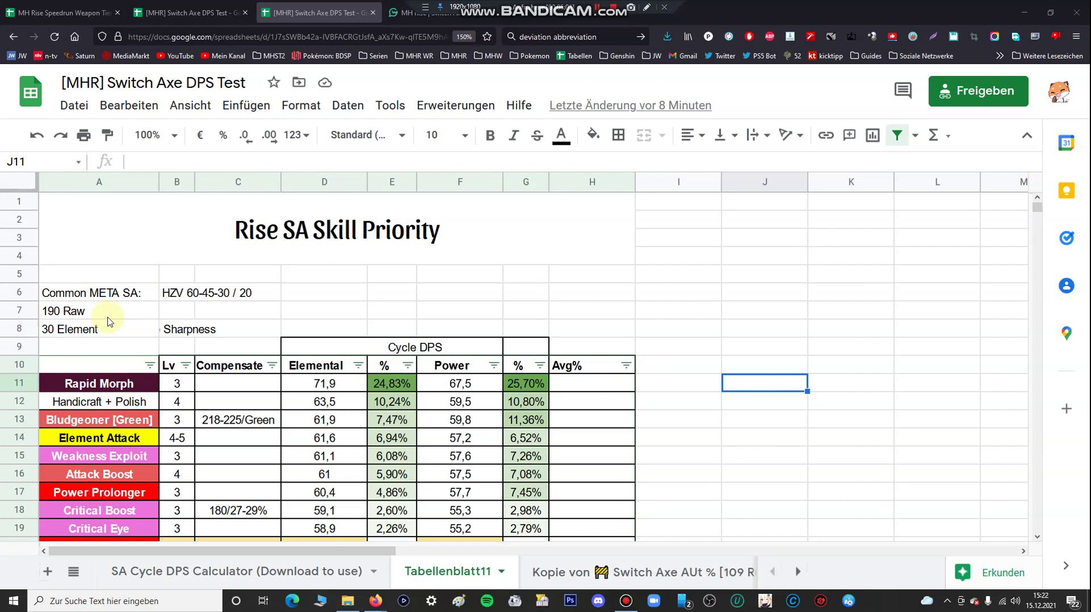
pyautogui.click(249, 293)
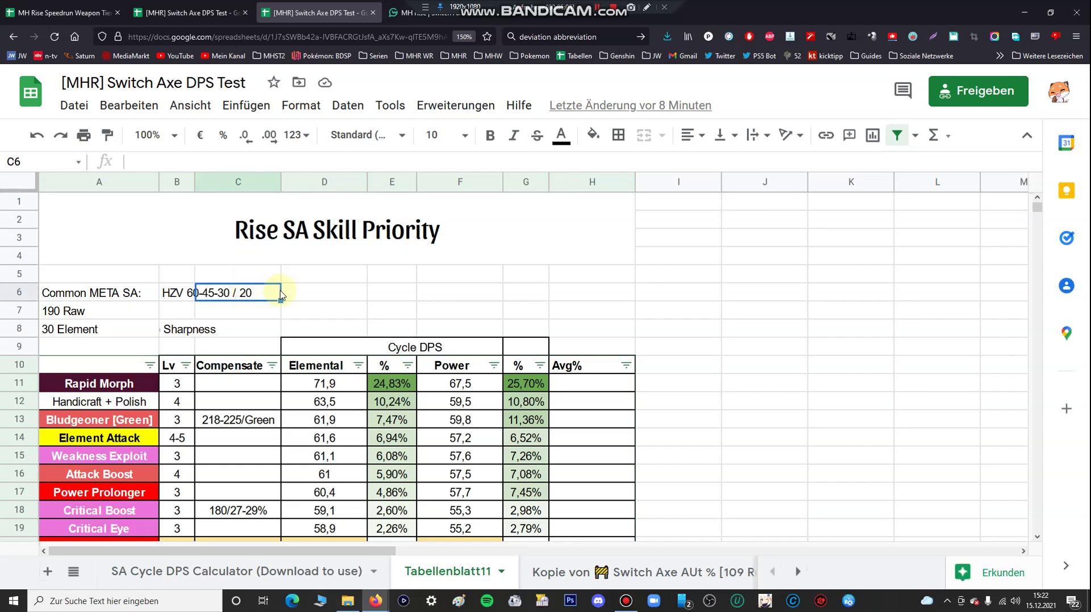
pyautogui.scroll(-2, 280, 295)
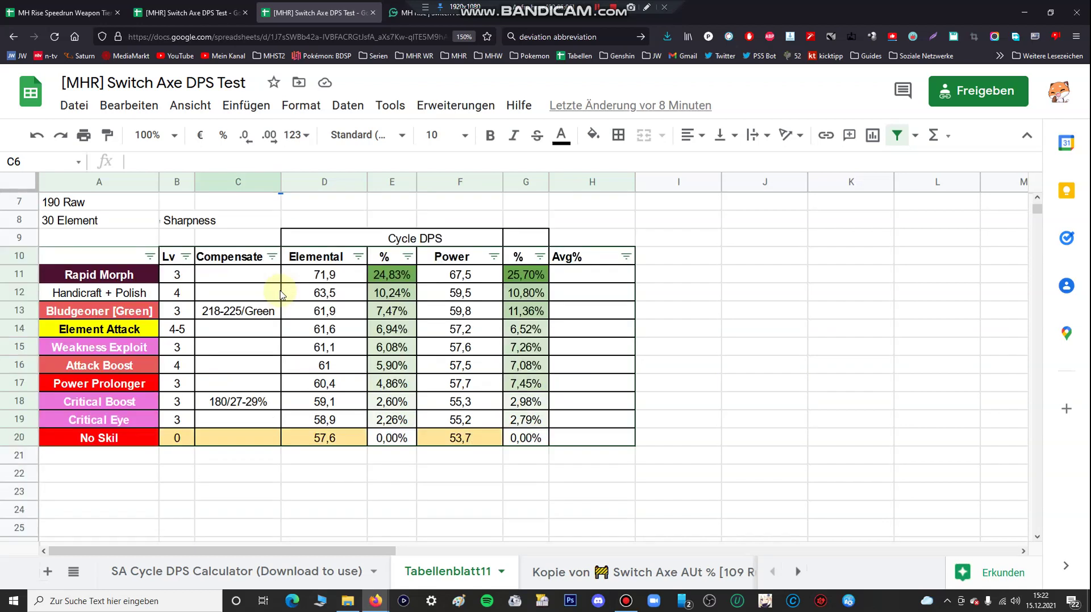
pyautogui.click(19, 274)
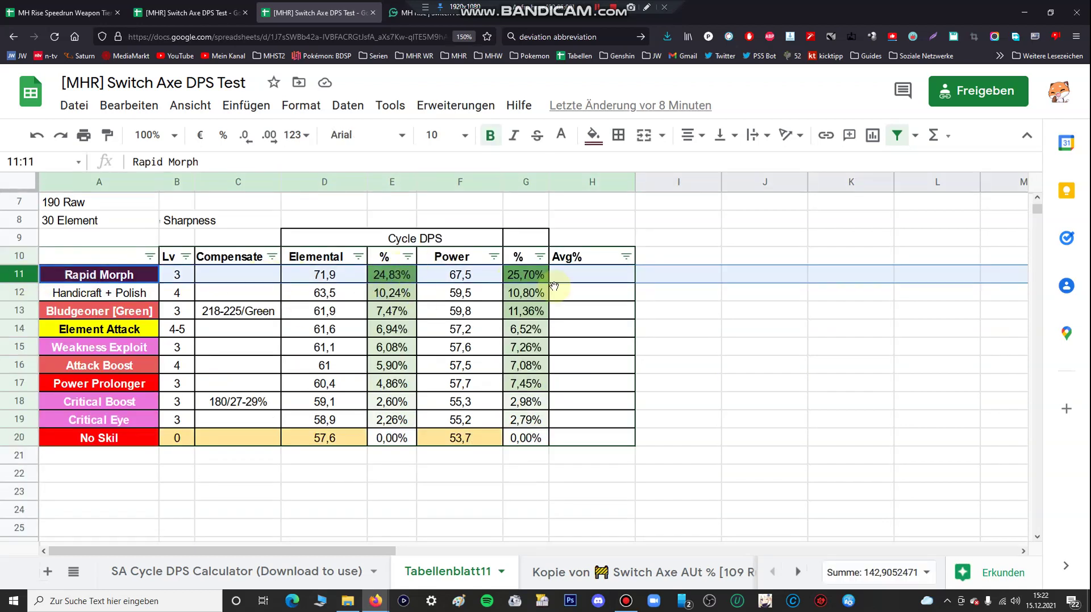
pyautogui.click(679, 292)
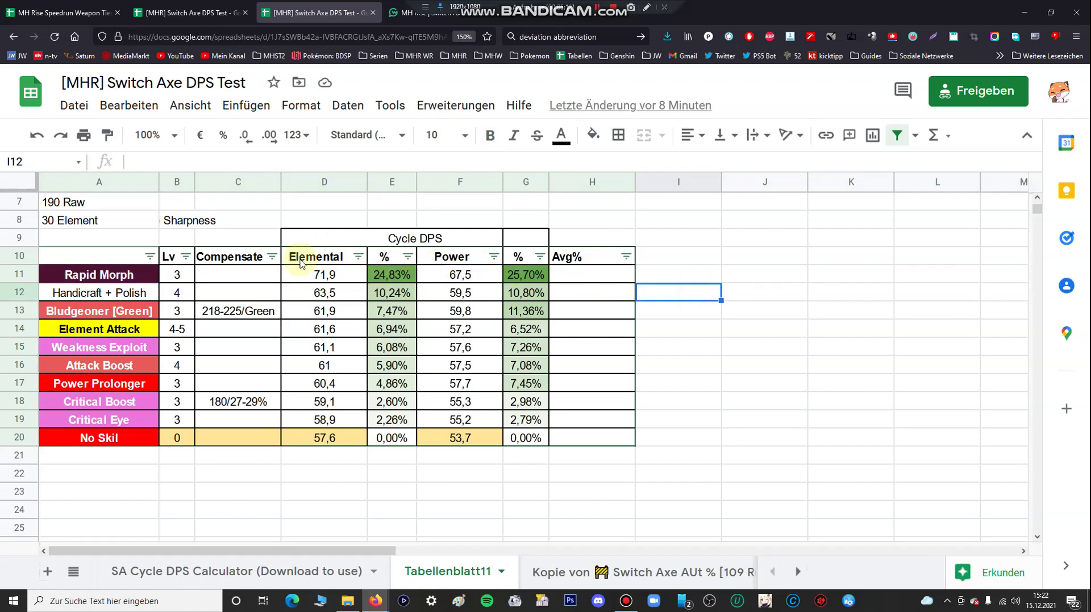
pyautogui.moveTo(318, 253); pyautogui.dragTo(318, 319)
pyautogui.click(457, 262)
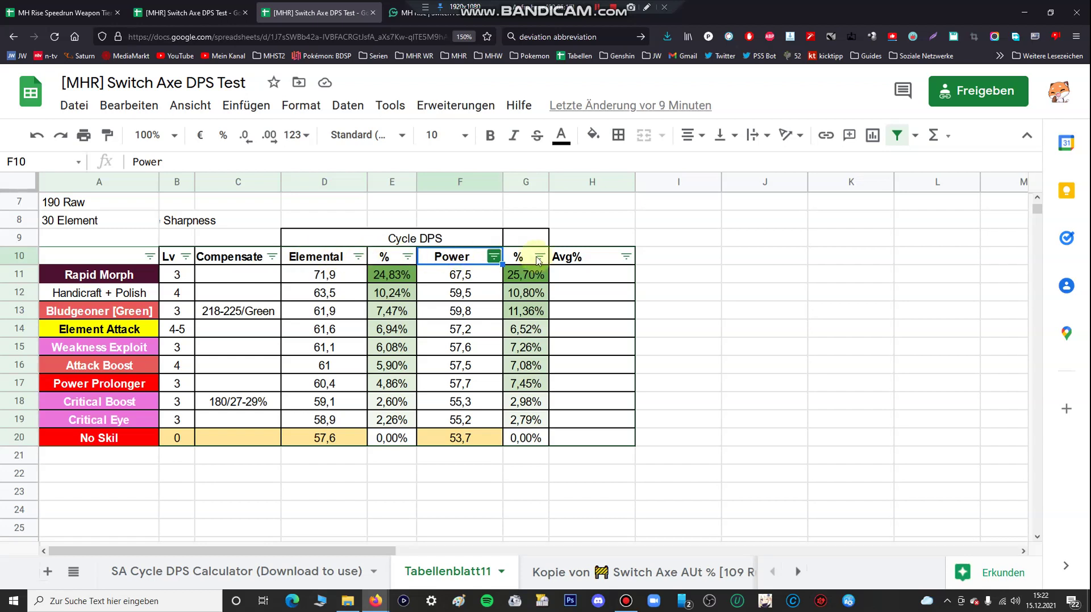
# Enter a MITTELWERT formula in H11 that averages the two Rapid Morph percentages in E11 and G11.
pyautogui.click(571, 281)
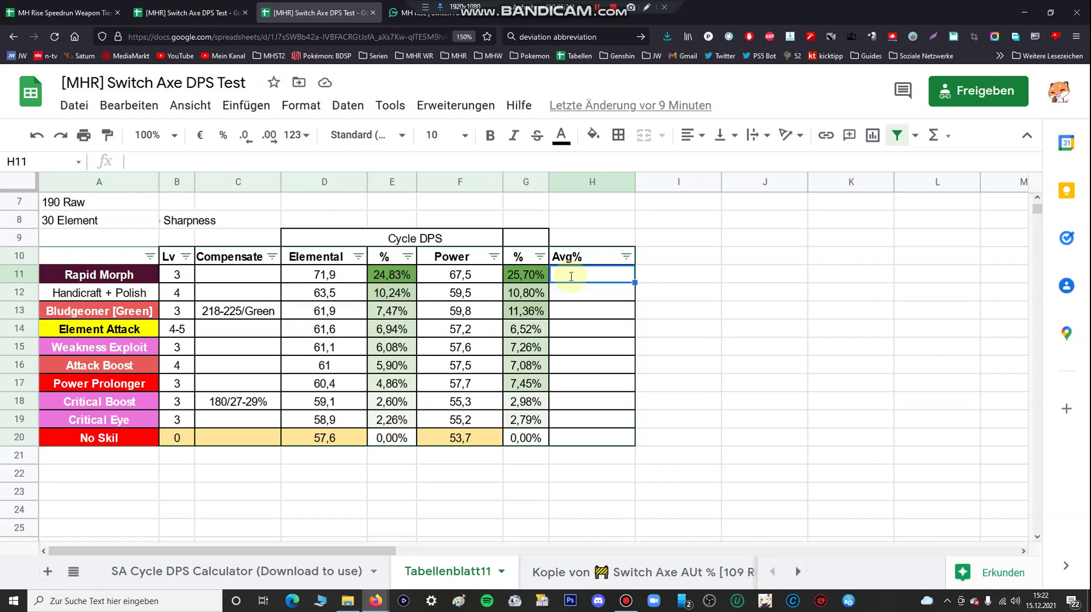
pyautogui.write('=mi')
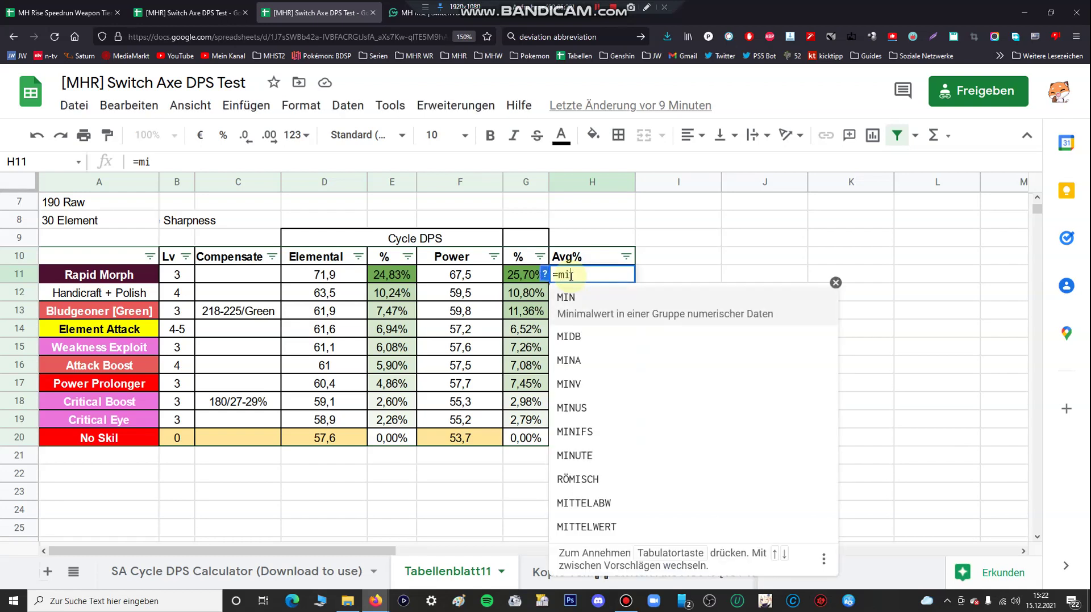
pyautogui.press('Escape')
pyautogui.write('tt')
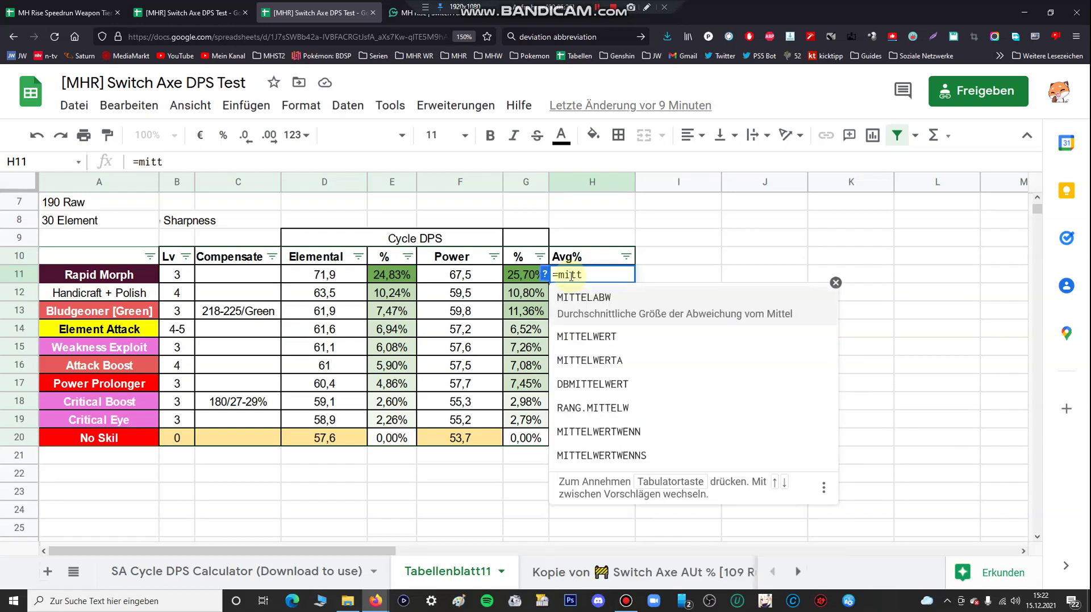
pyautogui.click(593, 321)
pyautogui.click(394, 275)
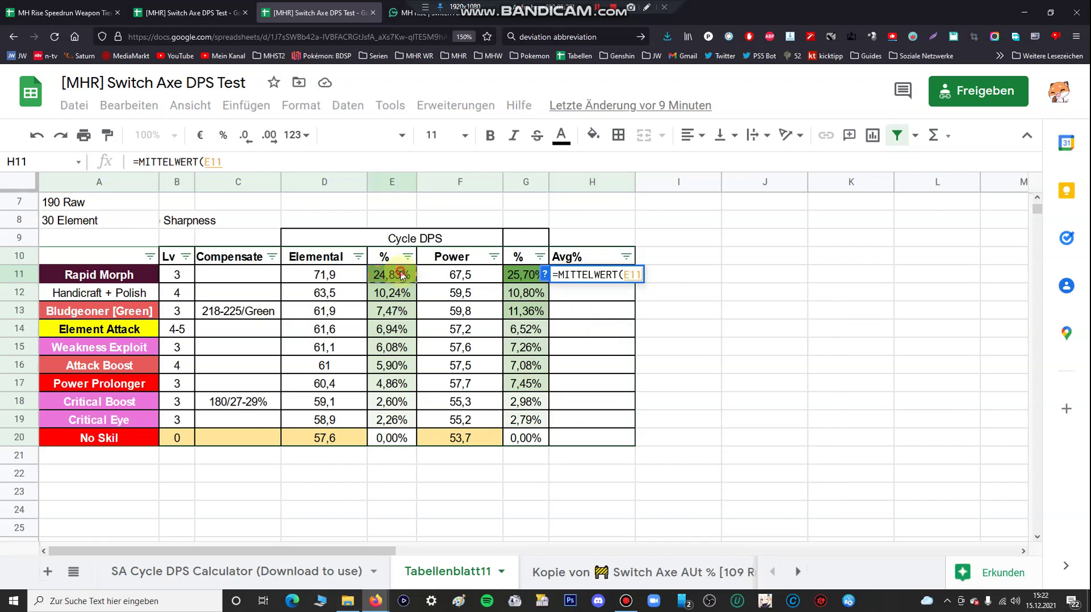
pyautogui.write(';')
pyautogui.click(510, 279)
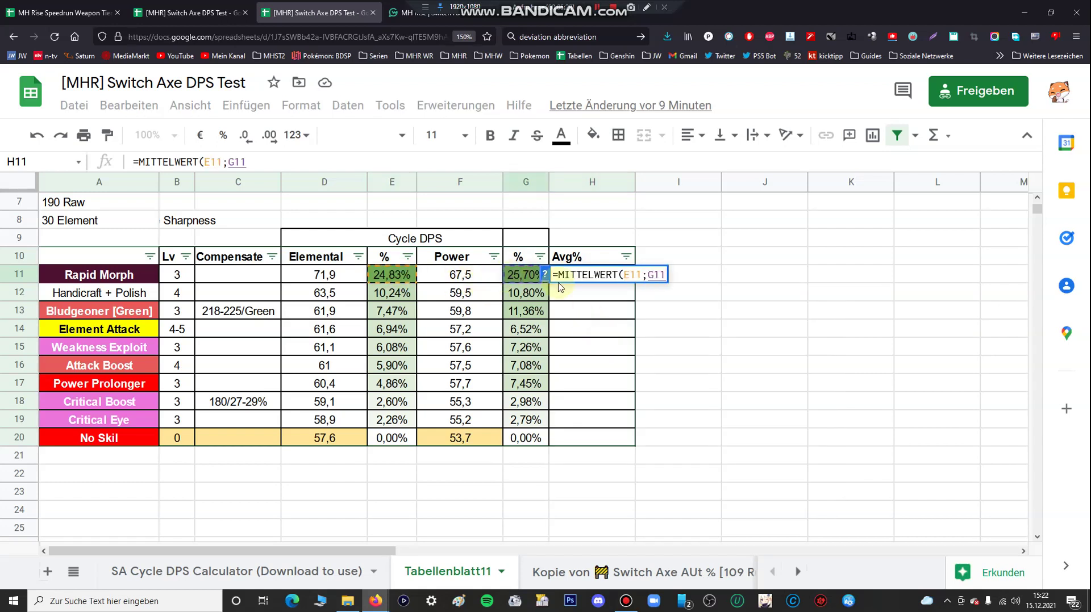
pyautogui.press('Return')
# Fill the average formula from H11 down to H20 and sort the table by Avg% in Z to A order.
pyautogui.click(610, 277)
pyautogui.moveTo(635, 284); pyautogui.dragTo(631, 439)
pyautogui.click(682, 344)
pyautogui.click(626, 257)
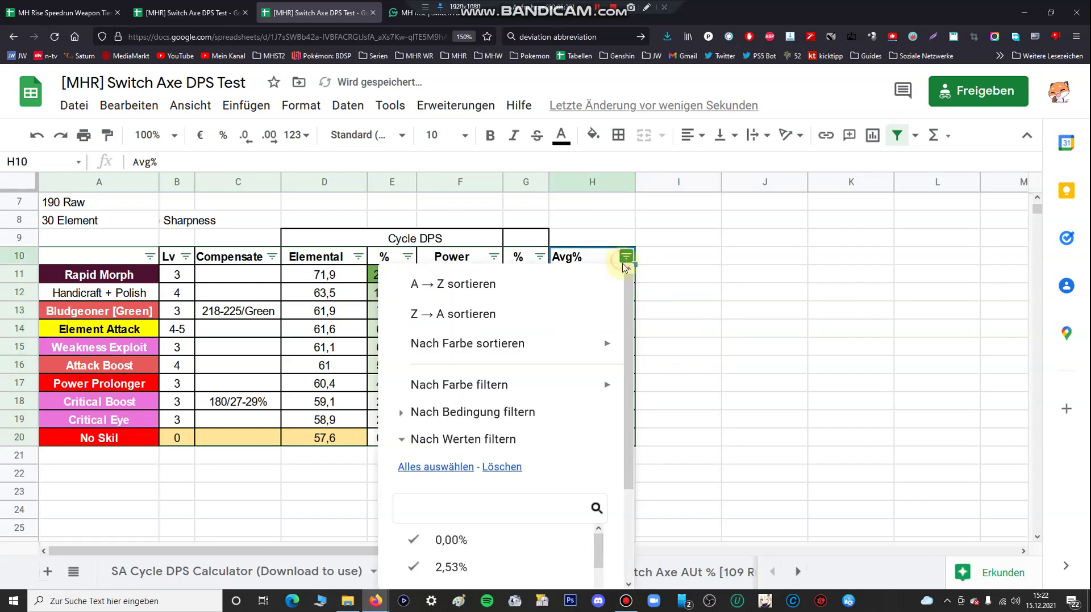
pyautogui.click(498, 311)
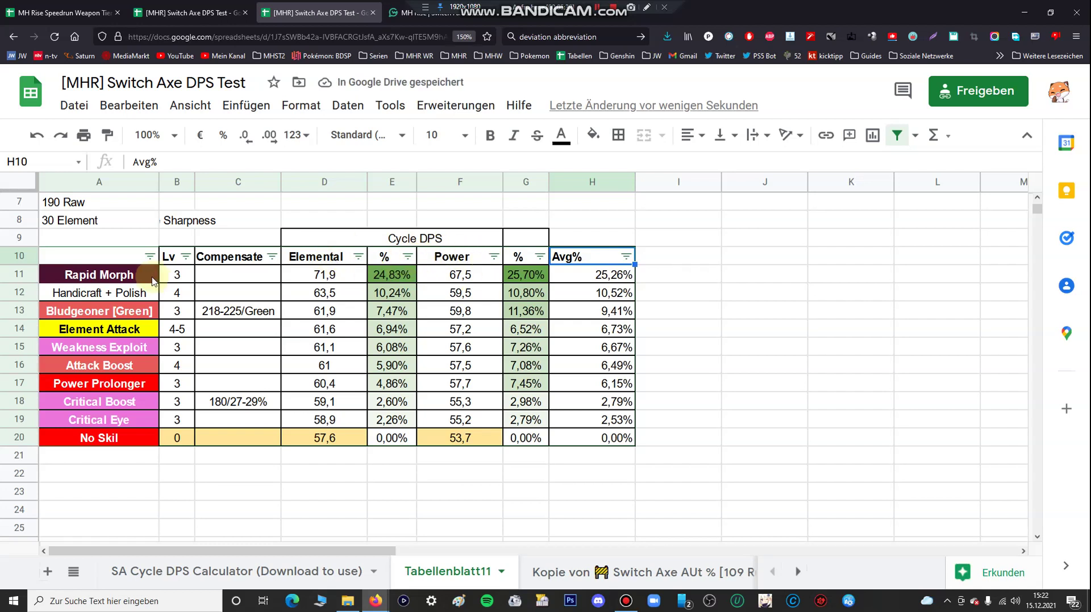
# Compare the No Skil baseline row with the Rapid Morph row under the Cycle DPS heading.
pyautogui.click(153, 445)
pyautogui.hotkey('shift', 'space')
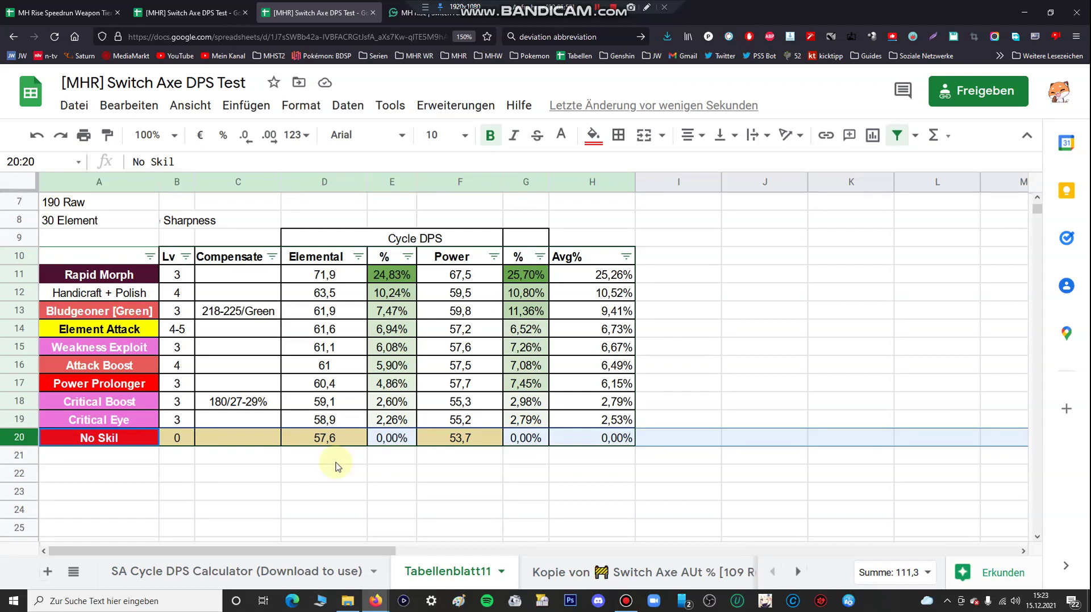
pyautogui.click(336, 464)
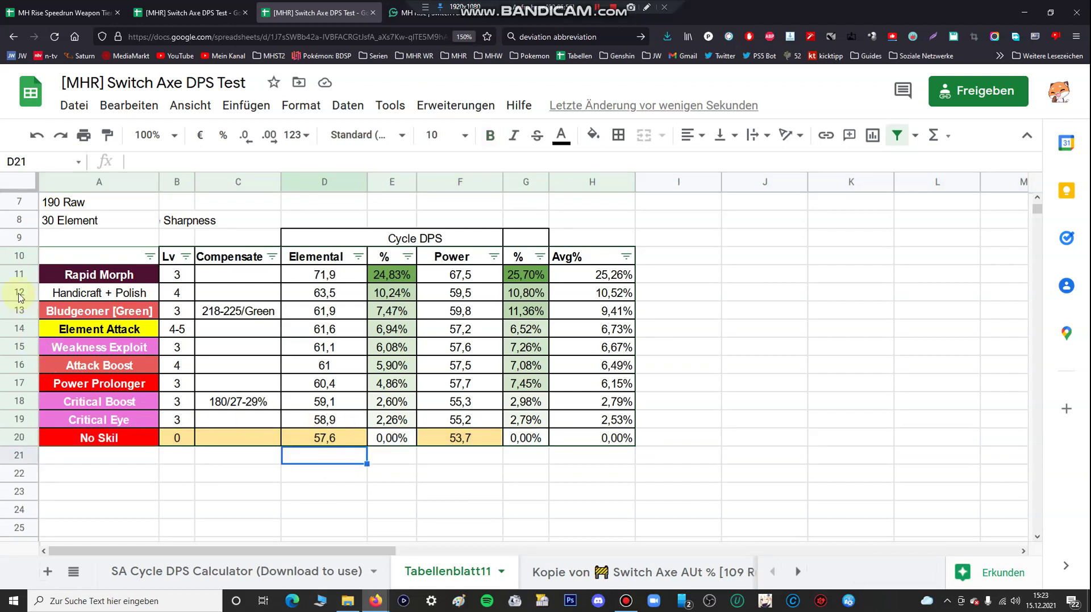
pyautogui.click(19, 275)
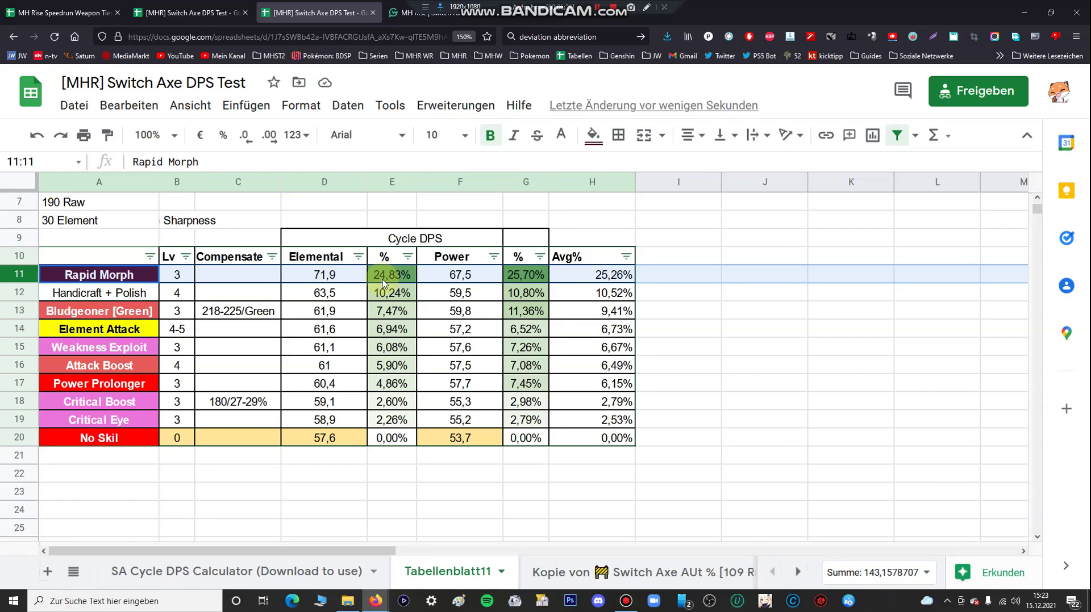
pyautogui.click(409, 239)
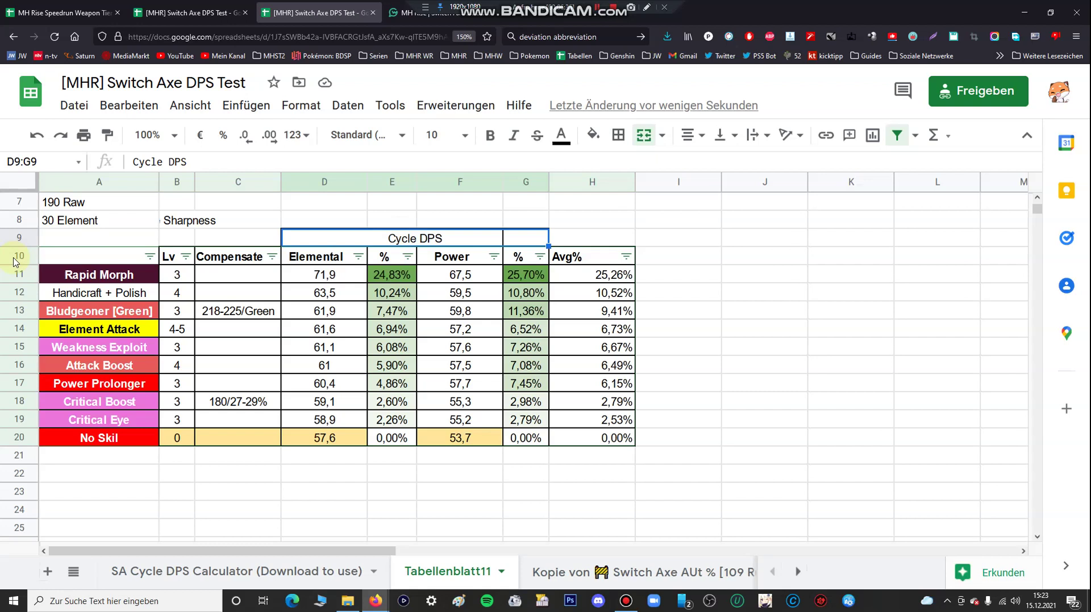
pyautogui.click(20, 275)
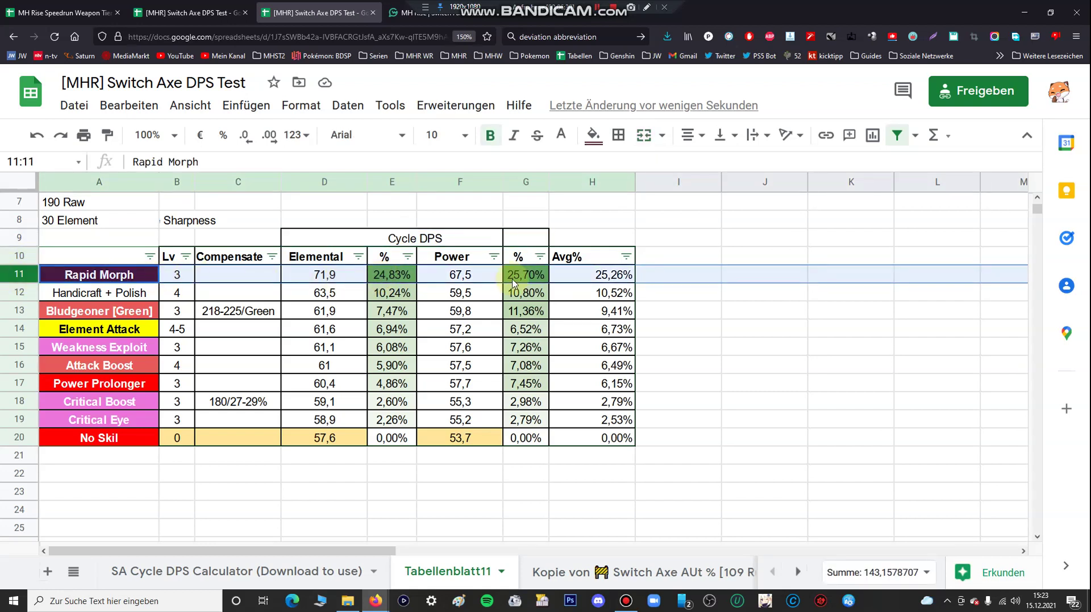
# Select the Avg% values in H11:H20, from Rapid Morph down to No Skil.
pyautogui.click(596, 275)
pyautogui.moveTo(609, 302); pyautogui.dragTo(596, 439)
pyautogui.click(312, 108)
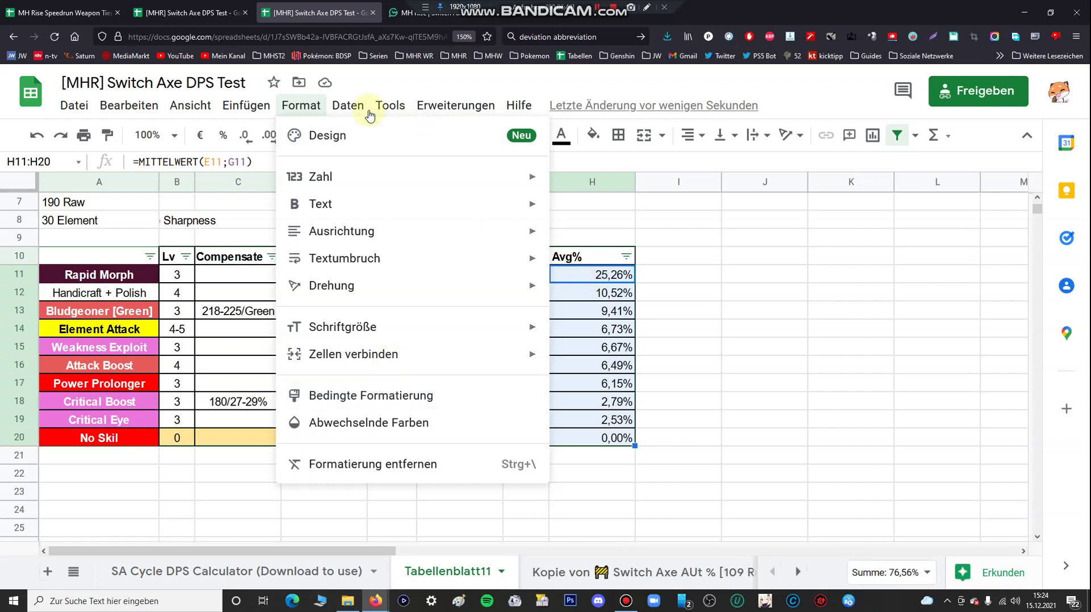
pyautogui.moveTo(348, 105)
pyautogui.click(539, 415)
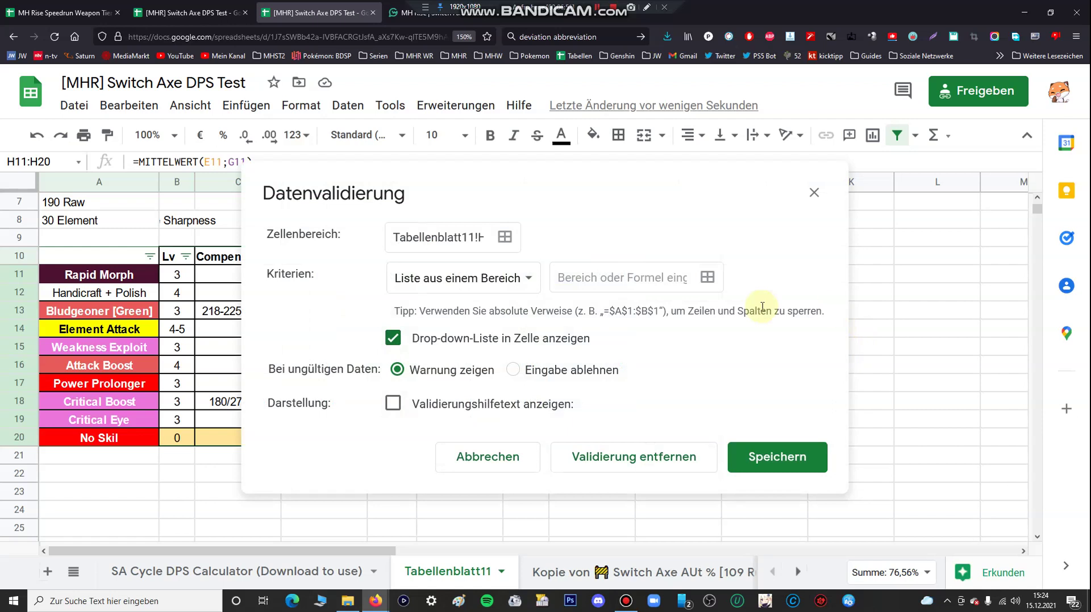
pyautogui.click(811, 193)
pyautogui.click(392, 109)
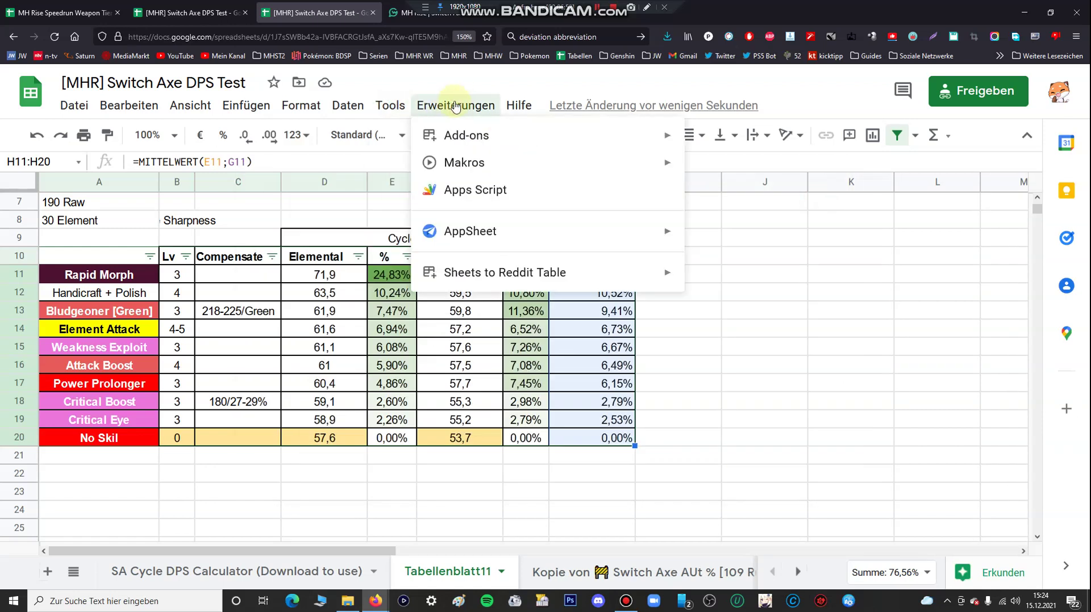
# Apply a conditional-formatting colour scale to H11:H20 with white for the minimum value and muted magenta for the maximum.
pyautogui.moveTo(301, 106)
pyautogui.click(348, 398)
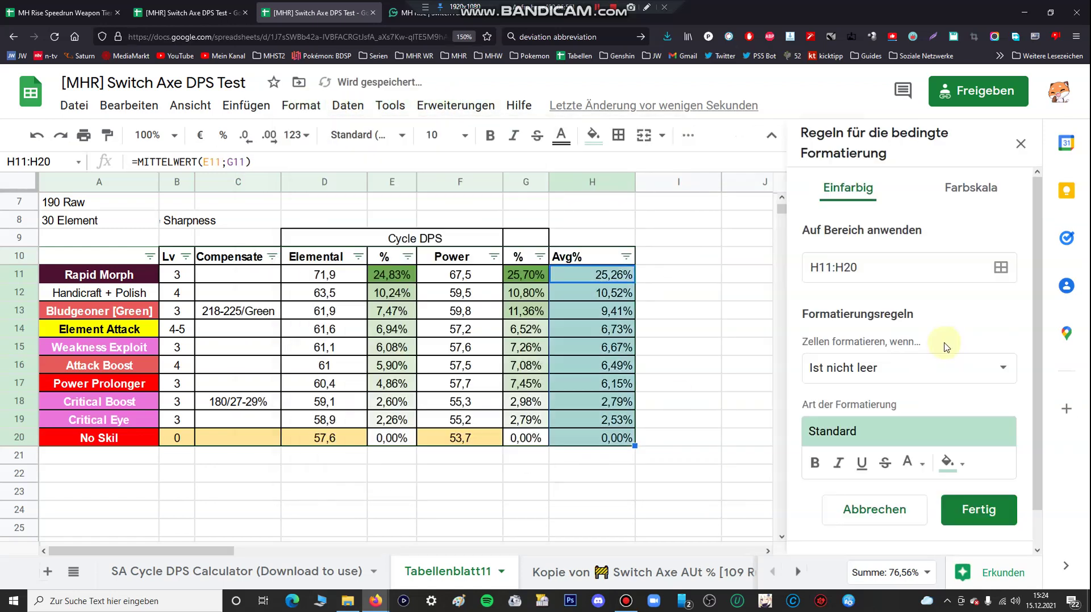
pyautogui.click(971, 188)
pyautogui.scroll(-2, 909, 401)
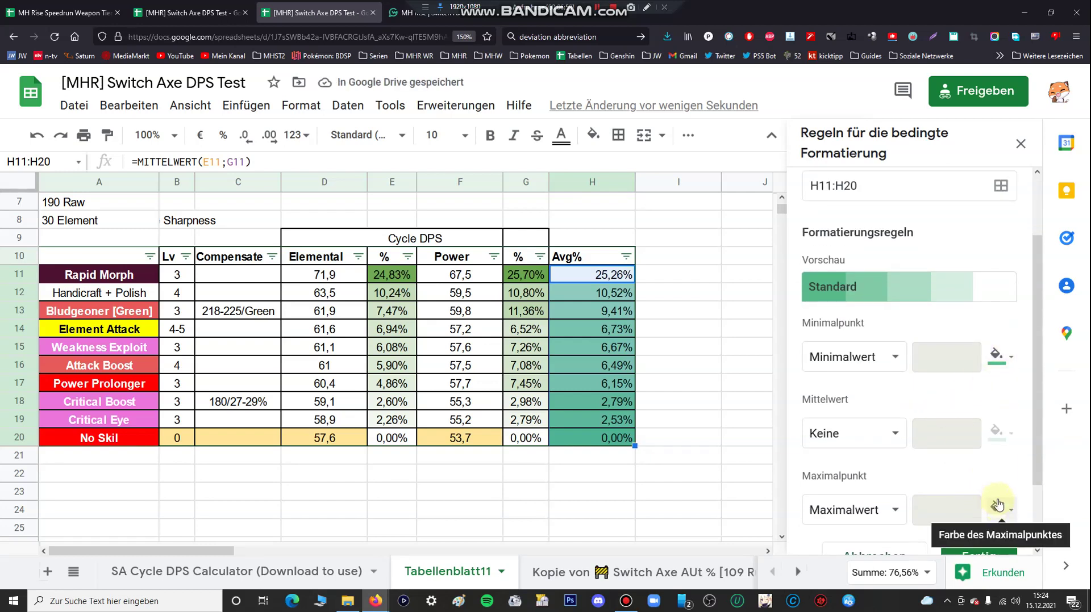
pyautogui.click(998, 364)
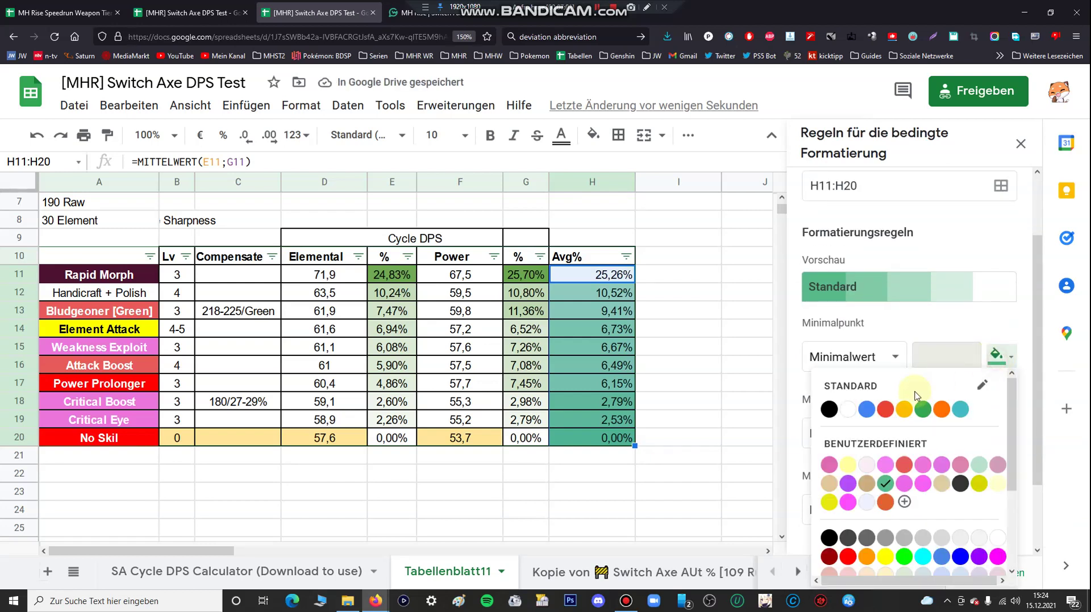
pyautogui.click(848, 407)
pyautogui.click(994, 507)
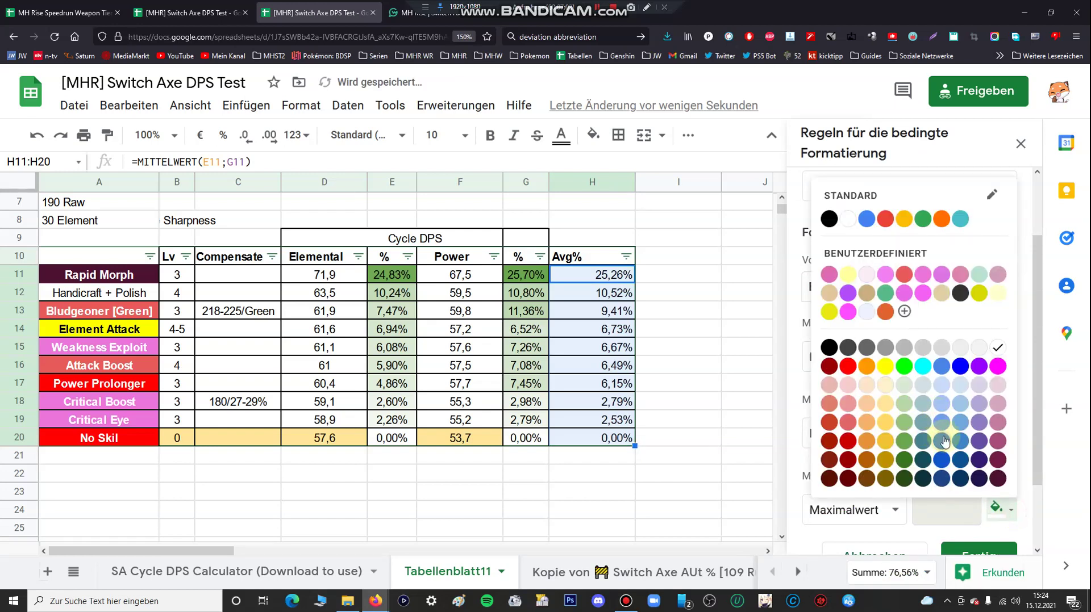
pyautogui.click(997, 421)
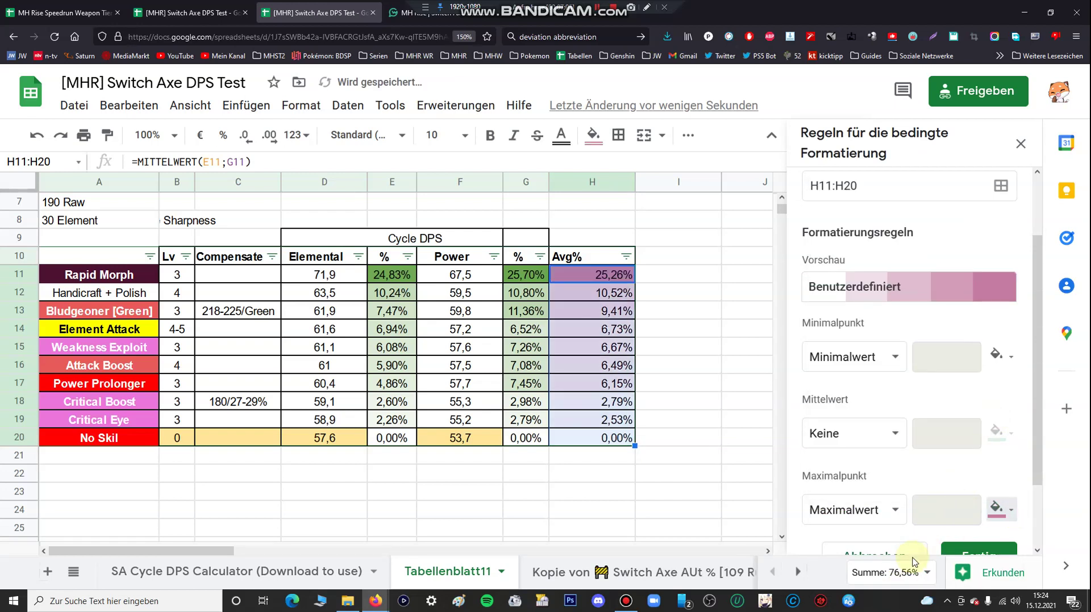
pyautogui.click(746, 473)
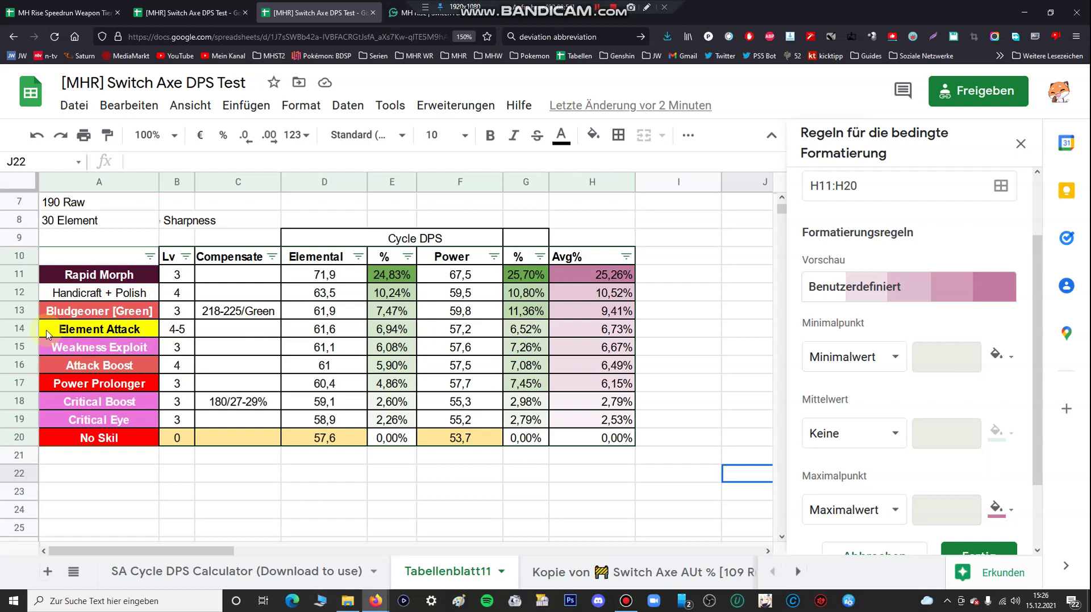
# Review the Element Attack, Weakness Exploit, Attack Boost and Power Prolonger rows one after another, including the formula behind Element Attack's elemental percentage.
pyautogui.click(26, 330)
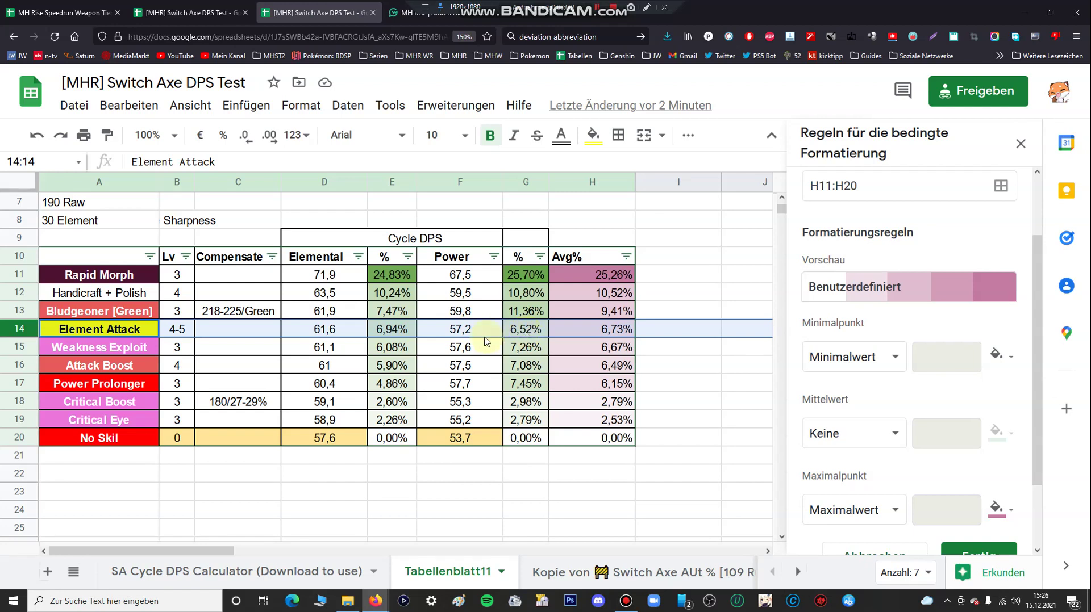
pyautogui.click(392, 332)
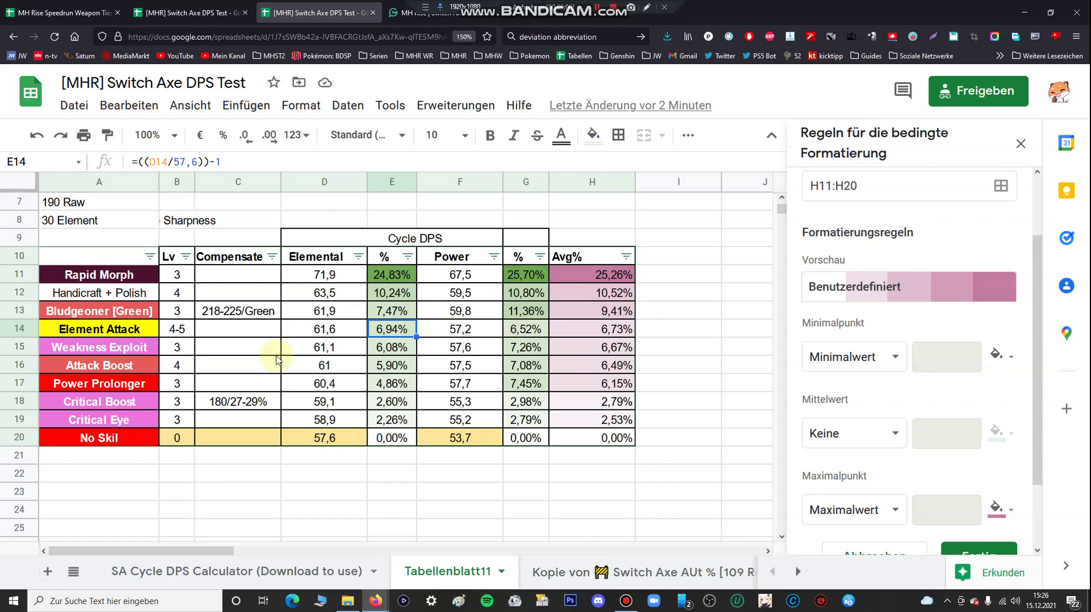
pyautogui.click(18, 348)
pyautogui.click(20, 366)
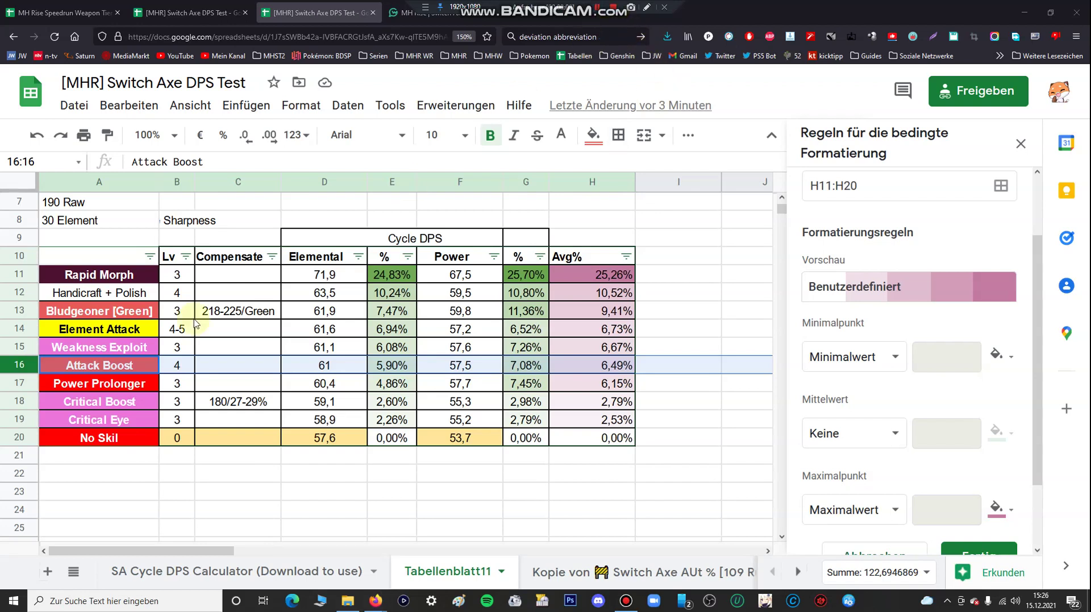
pyautogui.click(19, 387)
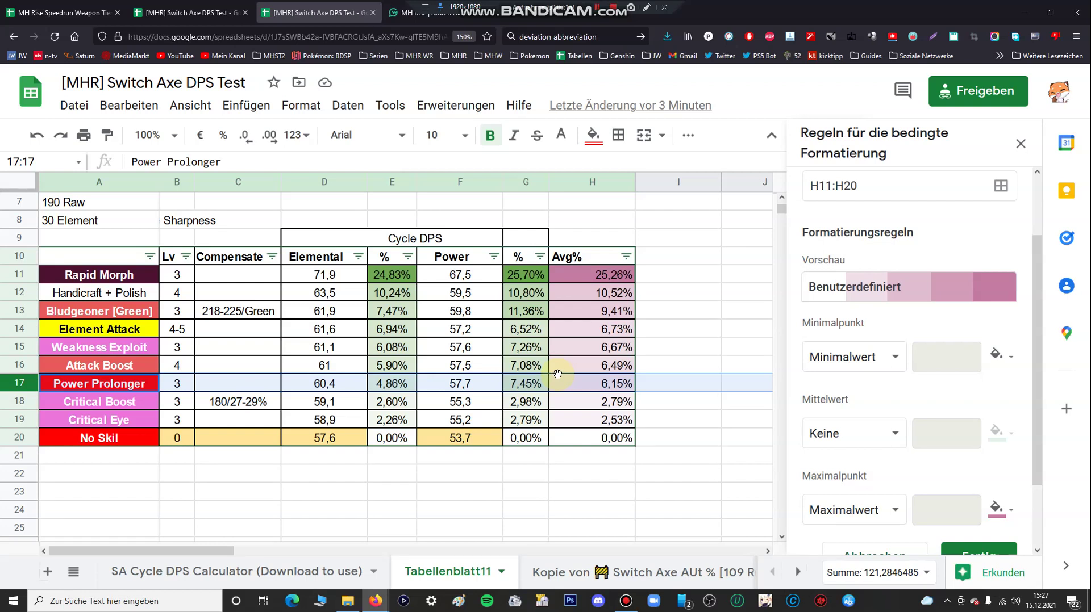
# Merge cells I11:I17 beside the Rapid Morph to Power Prolonger rows and enter "must" in the merged cell.
pyautogui.moveTo(662, 274); pyautogui.dragTo(664, 382)
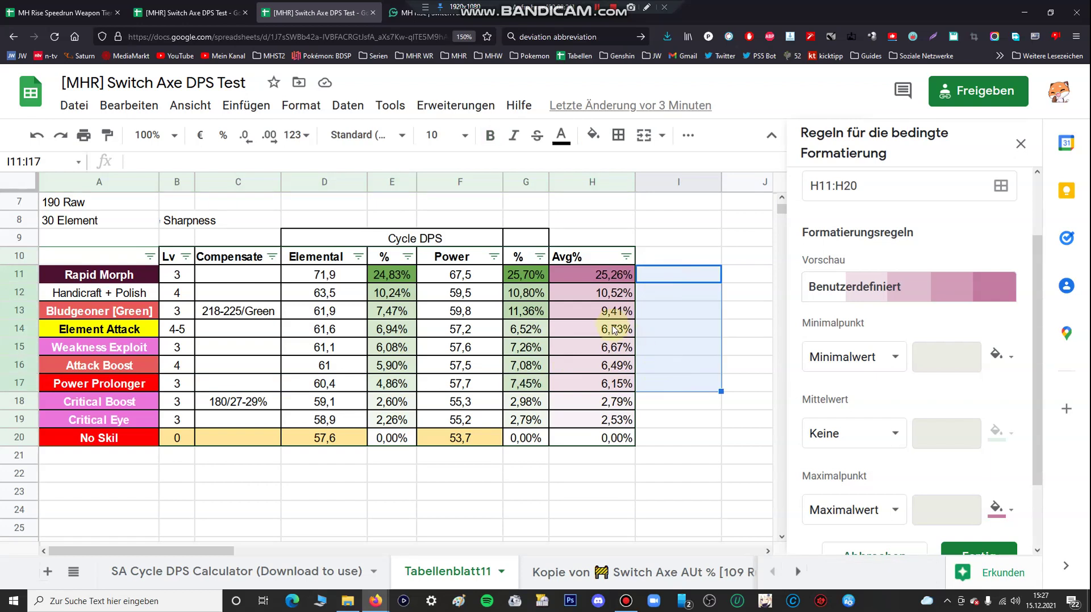
pyautogui.click(644, 136)
pyautogui.write('must')
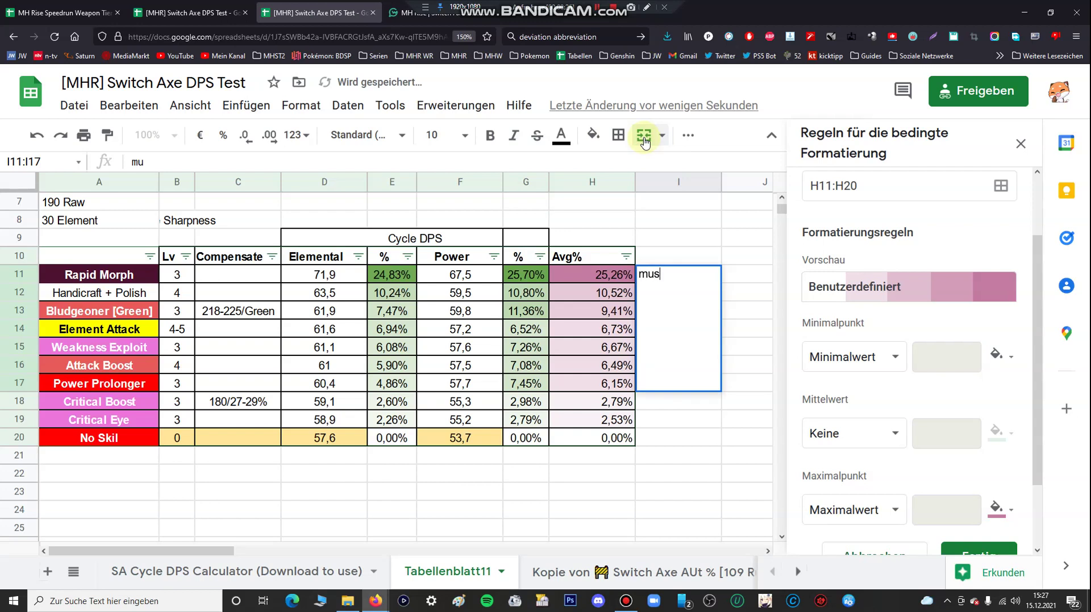
pyautogui.press('Return')
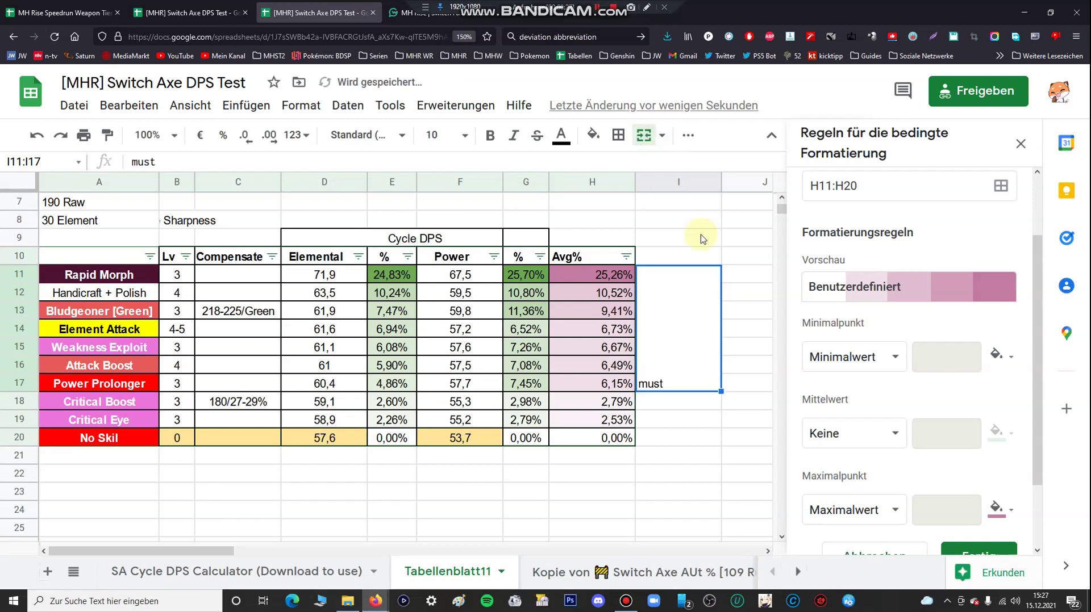
# Merge cells I18:I20 beside the Critical Boost to No Skil rows and enter "less" in the merged cell.
pyautogui.moveTo(676, 406); pyautogui.dragTo(677, 439)
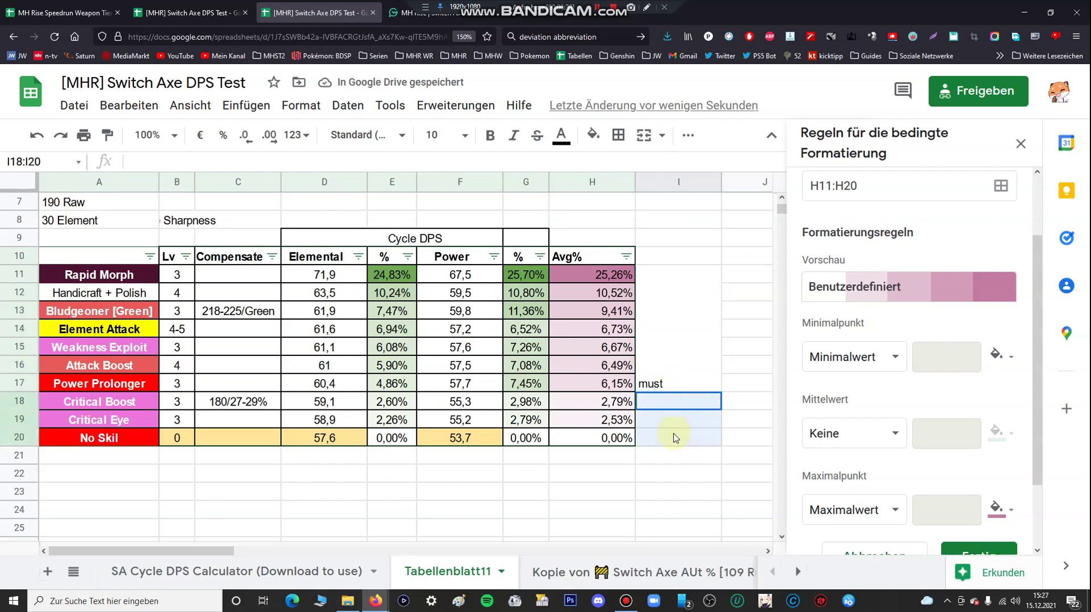
pyautogui.click(644, 136)
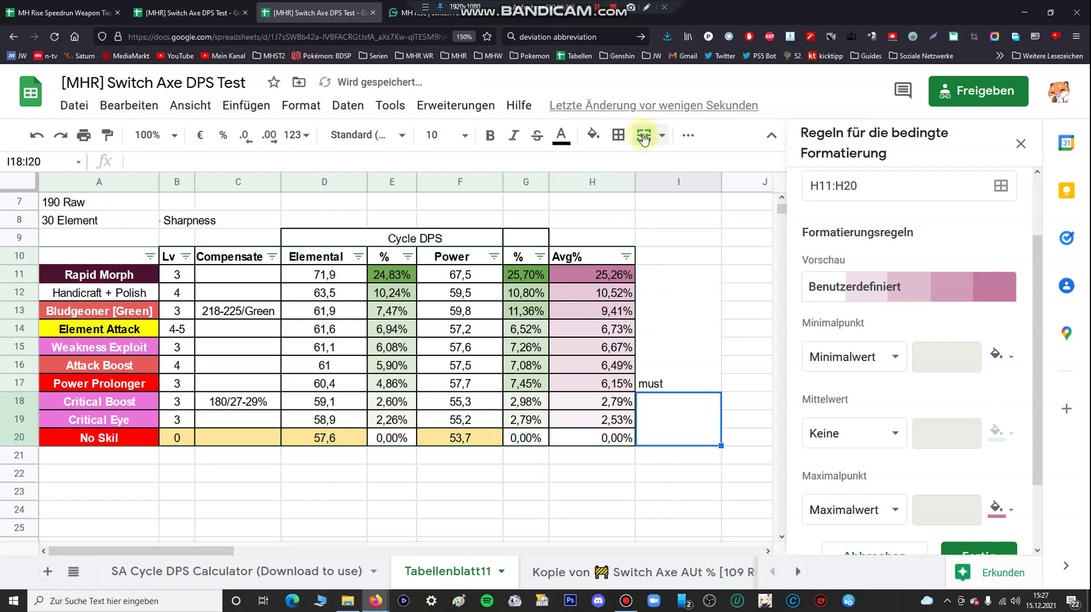
pyautogui.write('less')
pyautogui.press('Return')
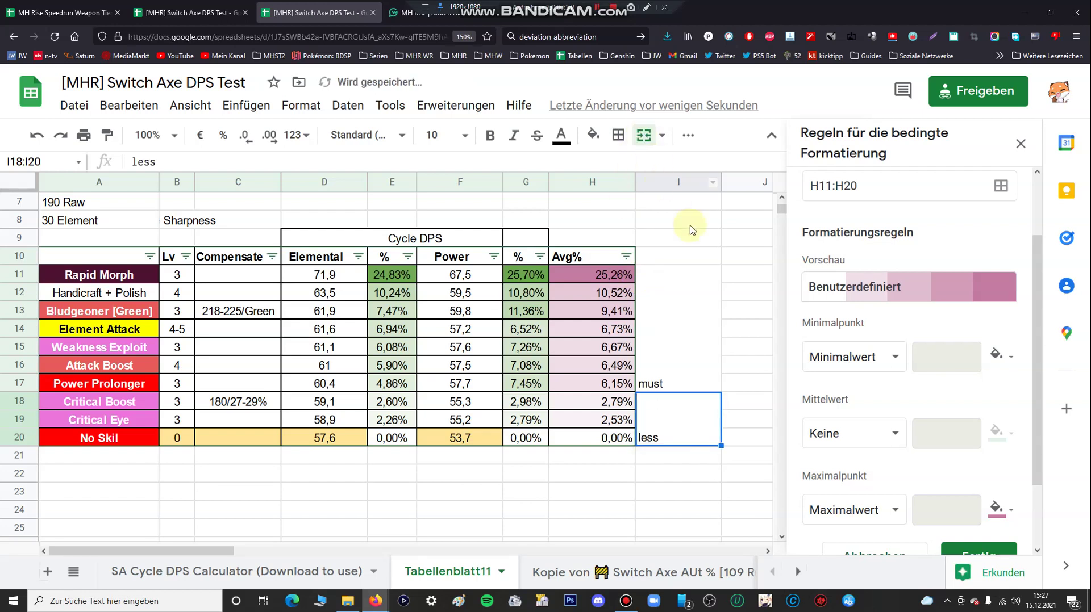
# Centre the "must" and "less" labels in I11:I20 both vertically and horizontally.
pyautogui.moveTo(670, 320); pyautogui.dragTo(667, 412)
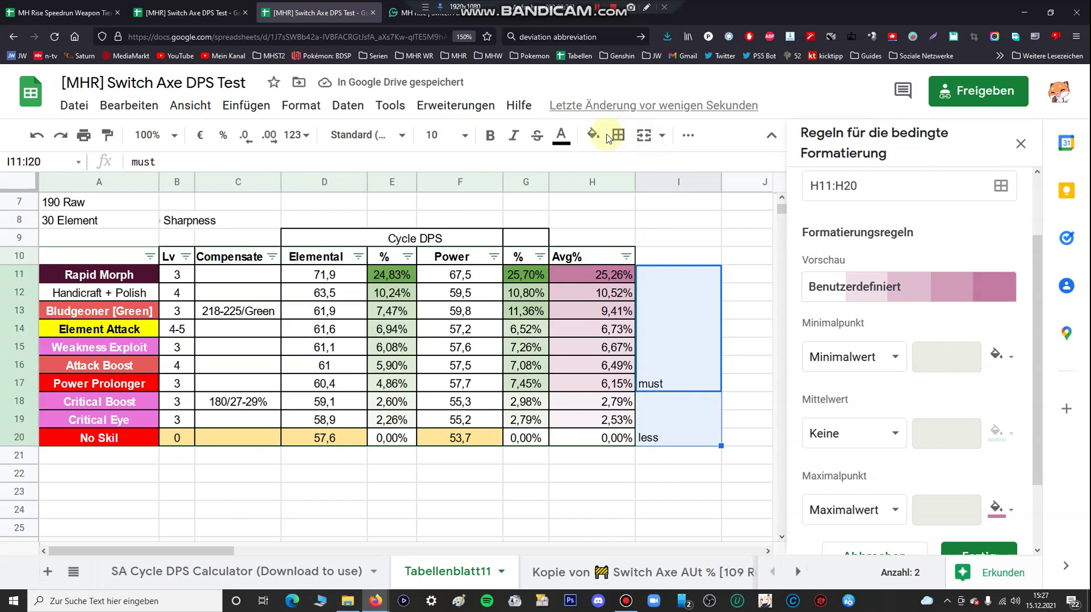
pyautogui.click(692, 138)
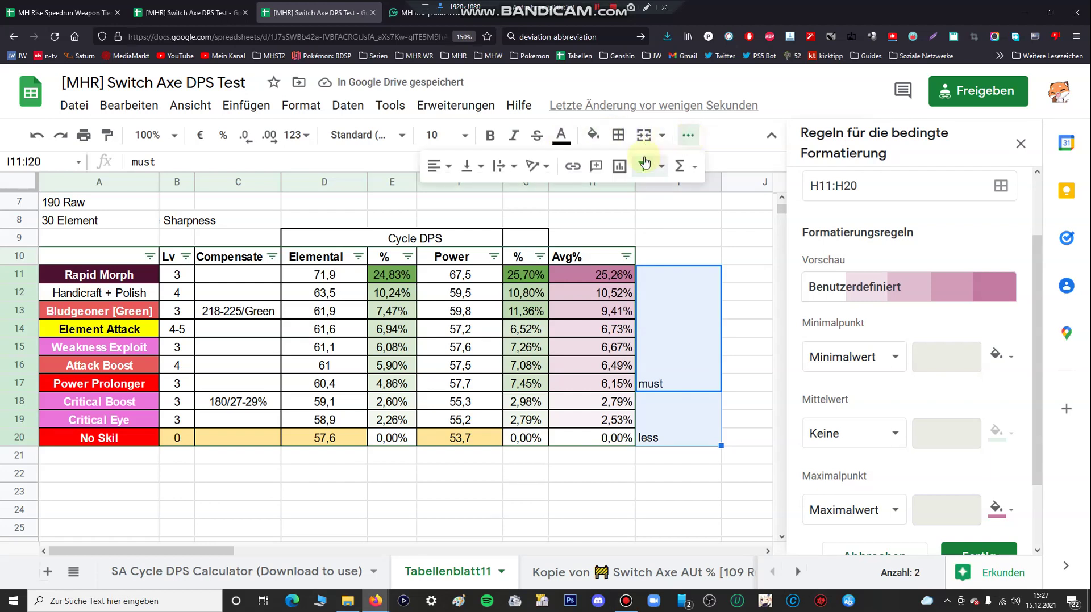
pyautogui.click(473, 166)
pyautogui.click(491, 196)
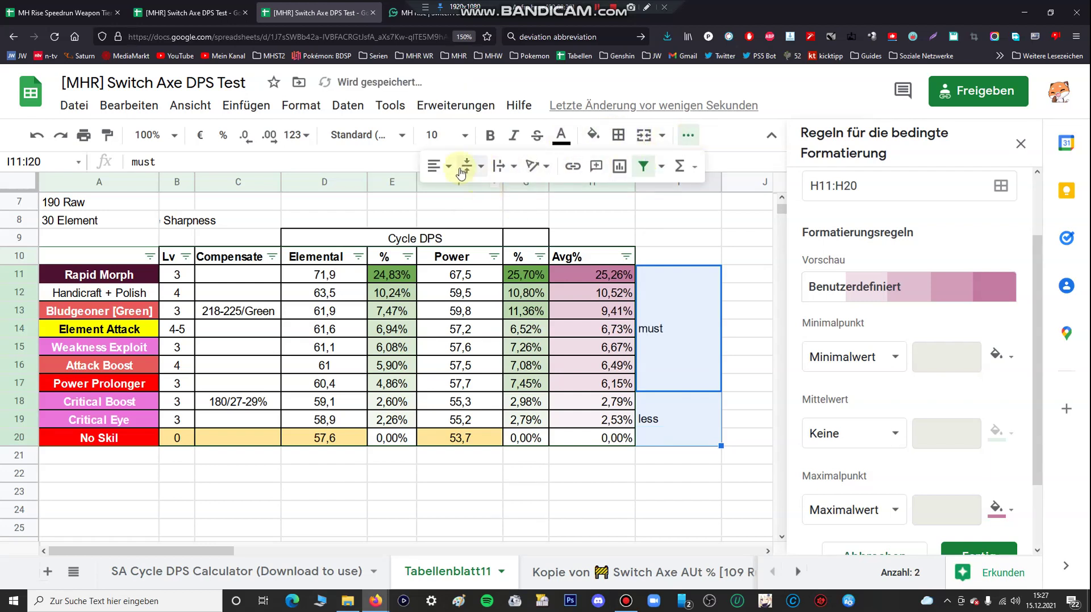
pyautogui.click(545, 477)
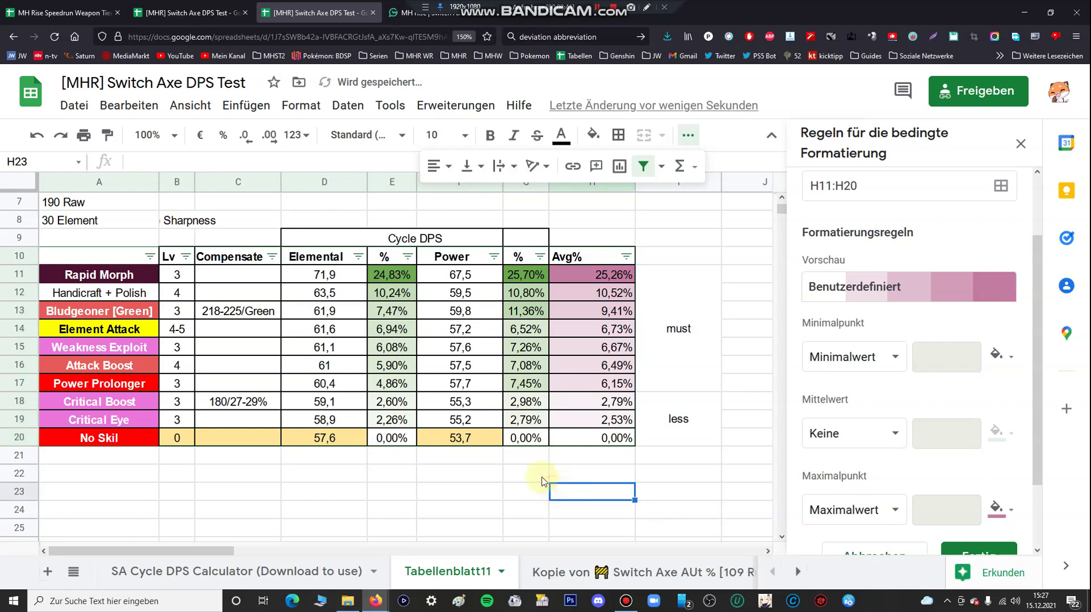
# Examine the Critical Boost skill and its Compensate entry in row 18.
pyautogui.click(125, 408)
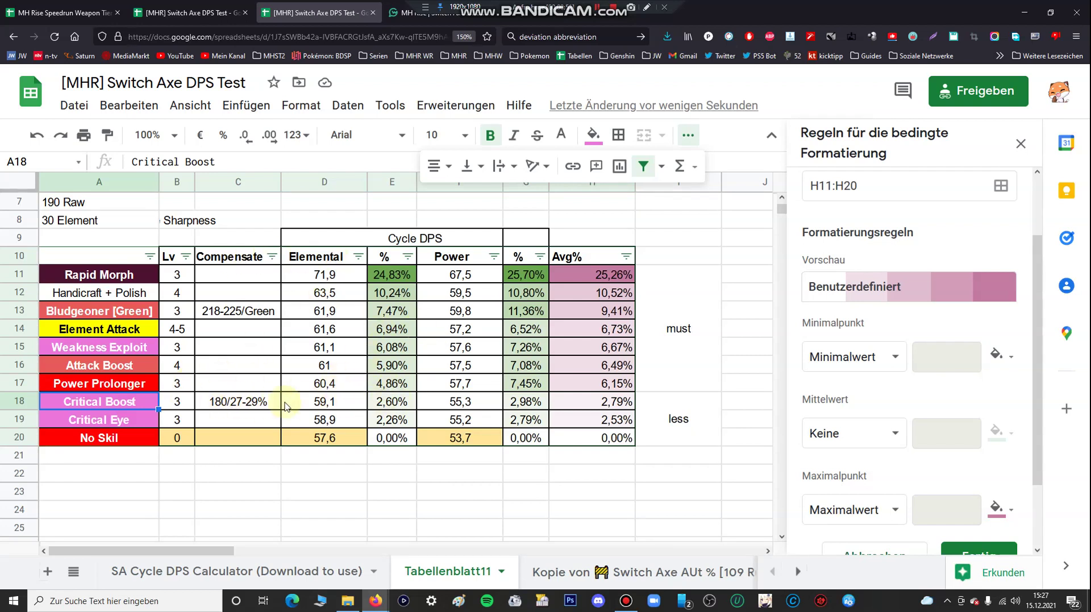
pyautogui.click(234, 402)
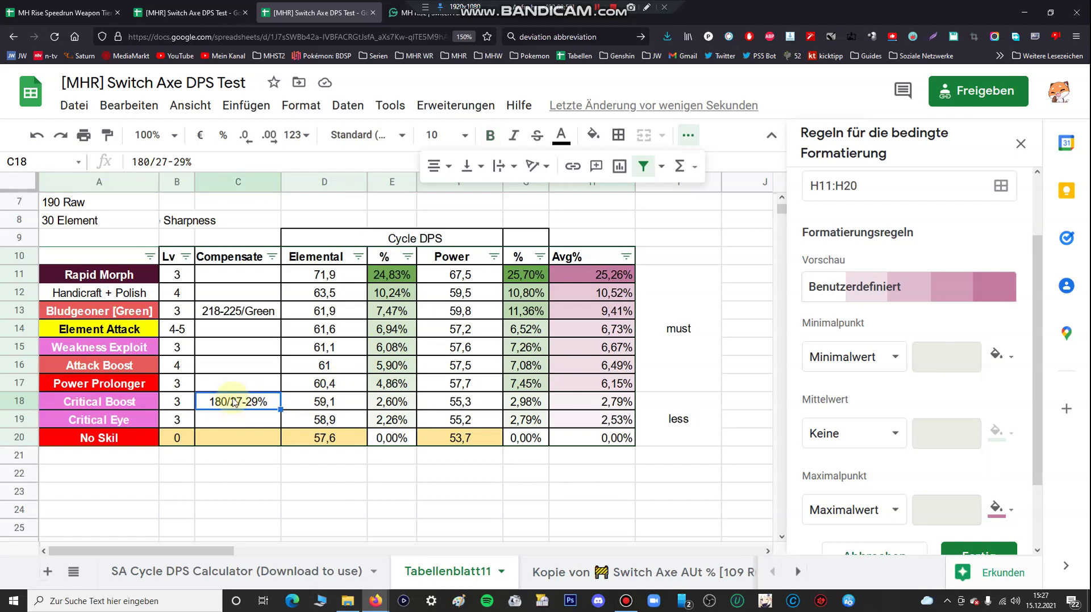